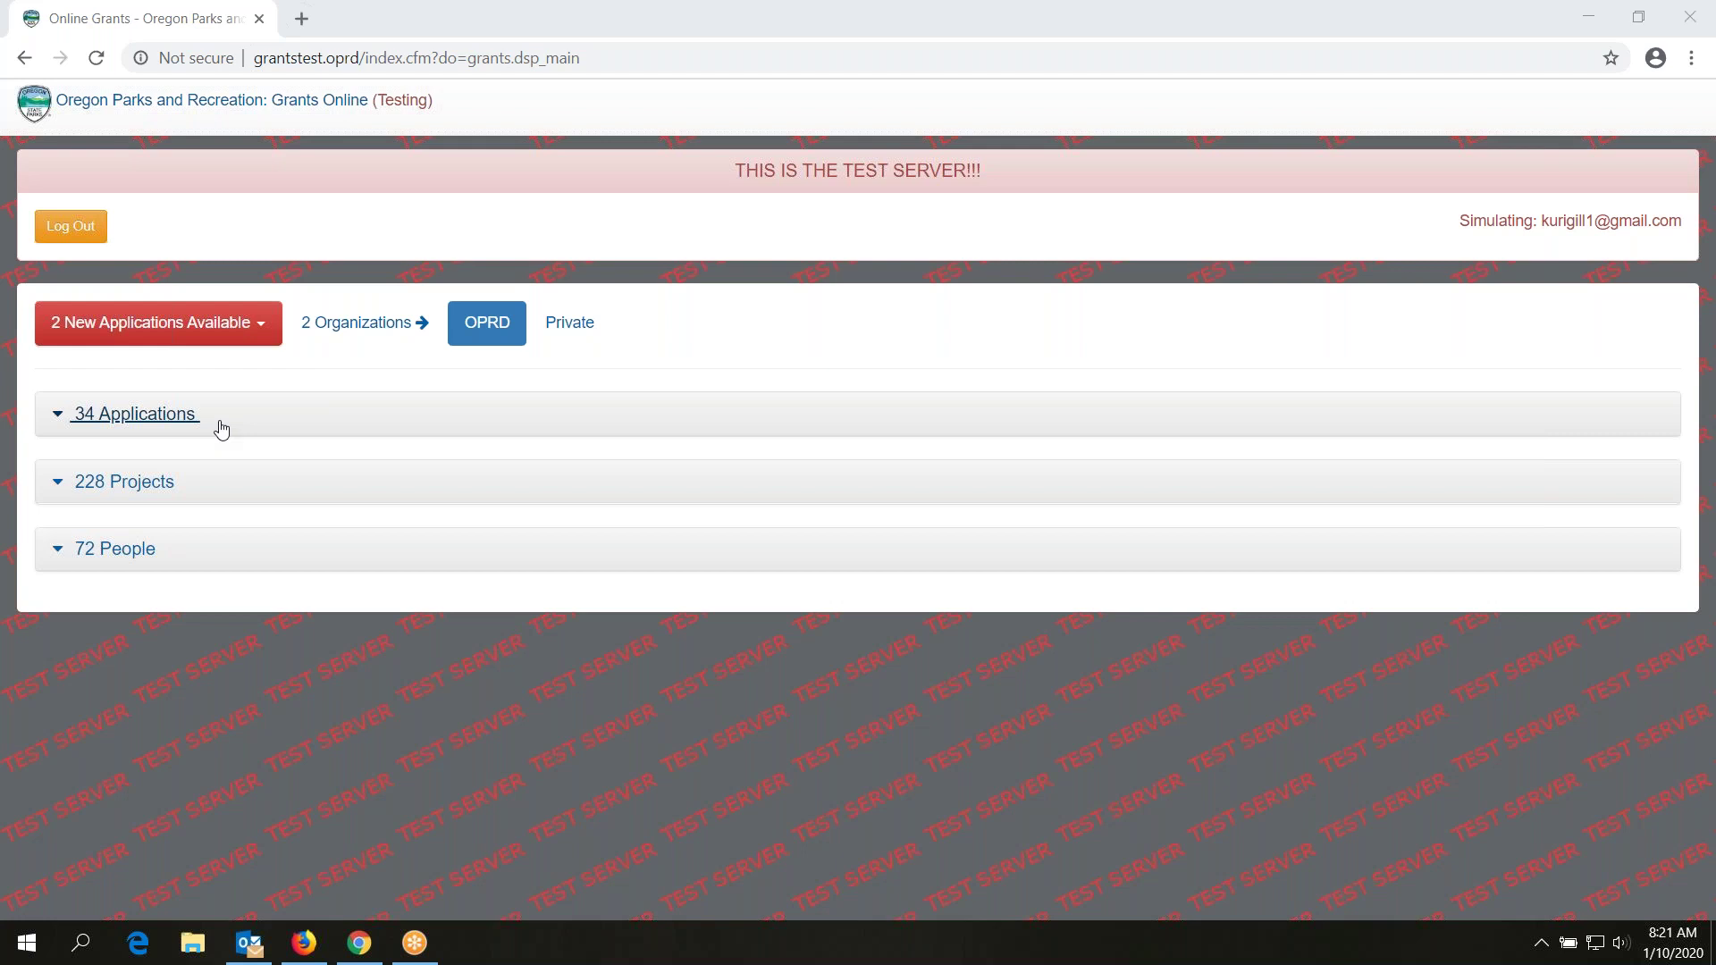
Step: Open the Honeyman Bike Camp and Restroom project for editing and start a new editable progress report
left_click(154, 498)
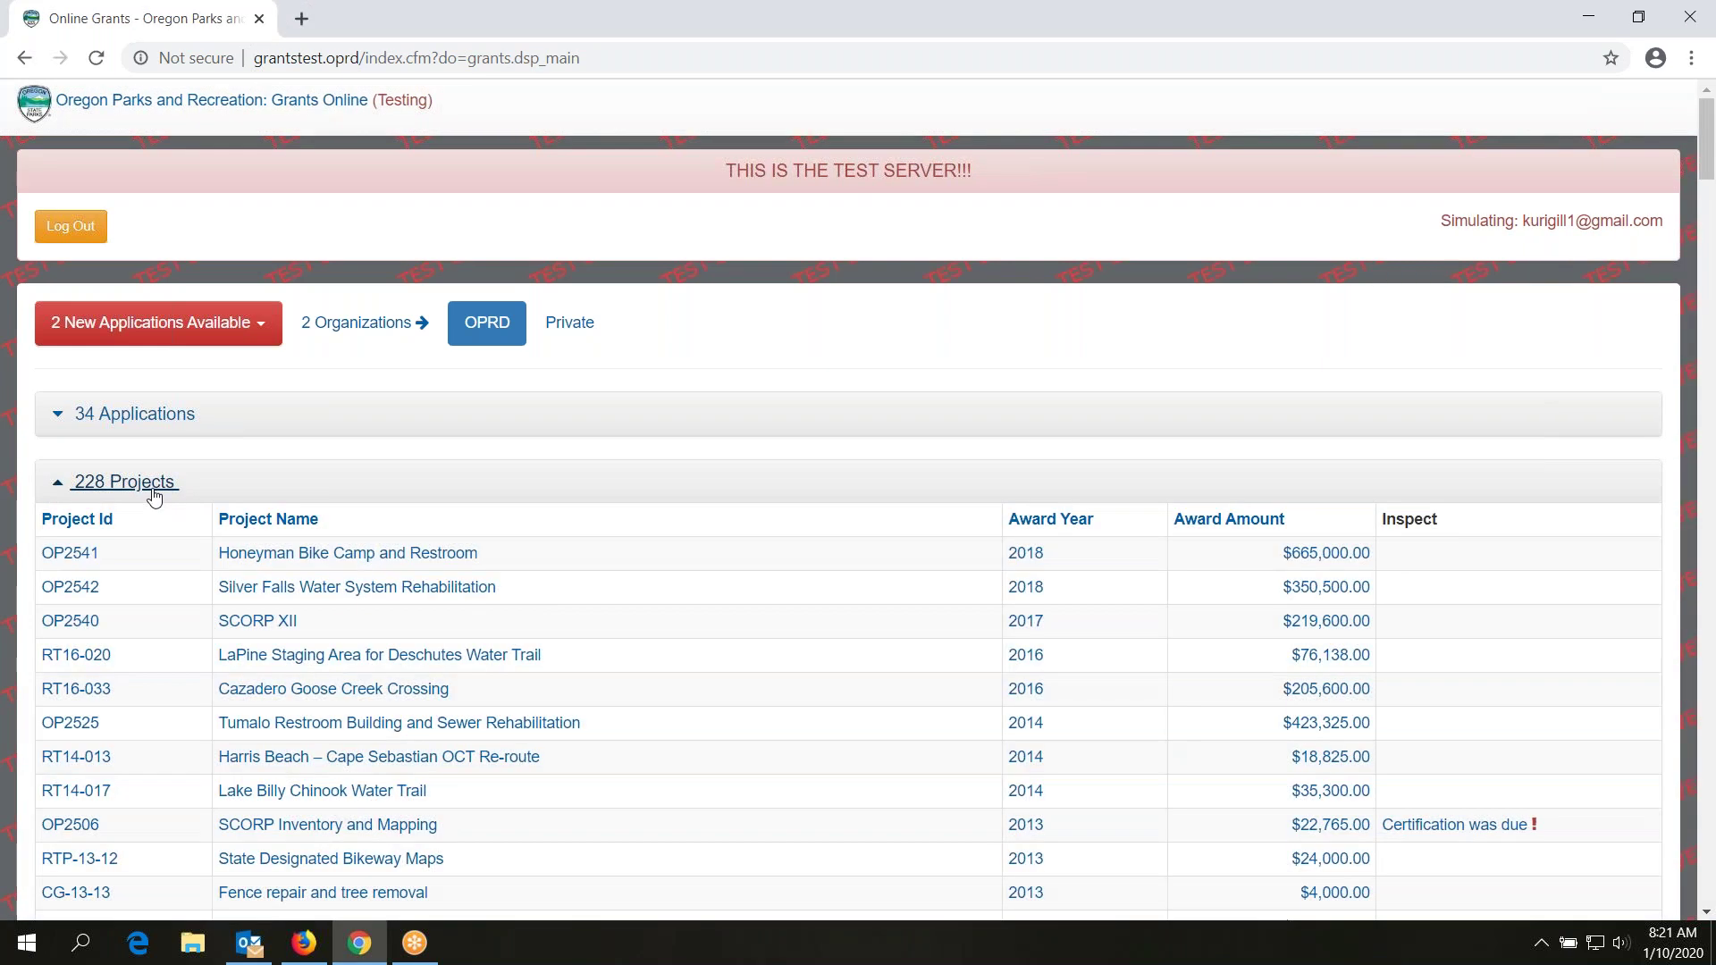
left_click(268, 555)
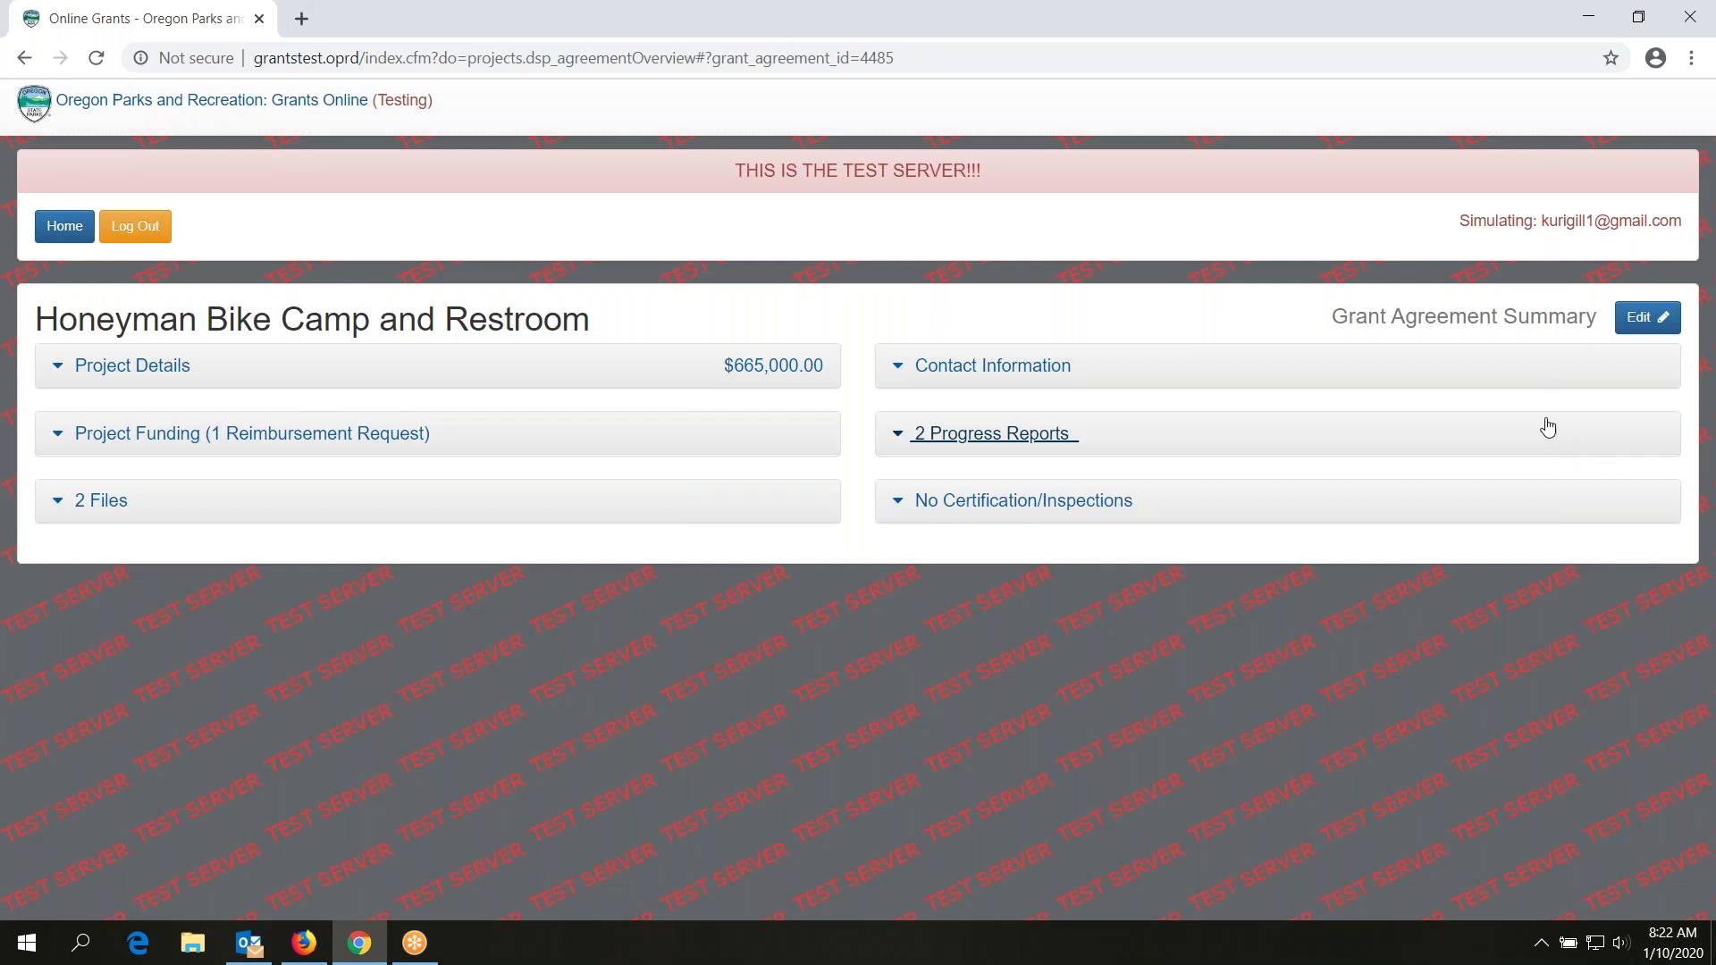
left_click(1637, 320)
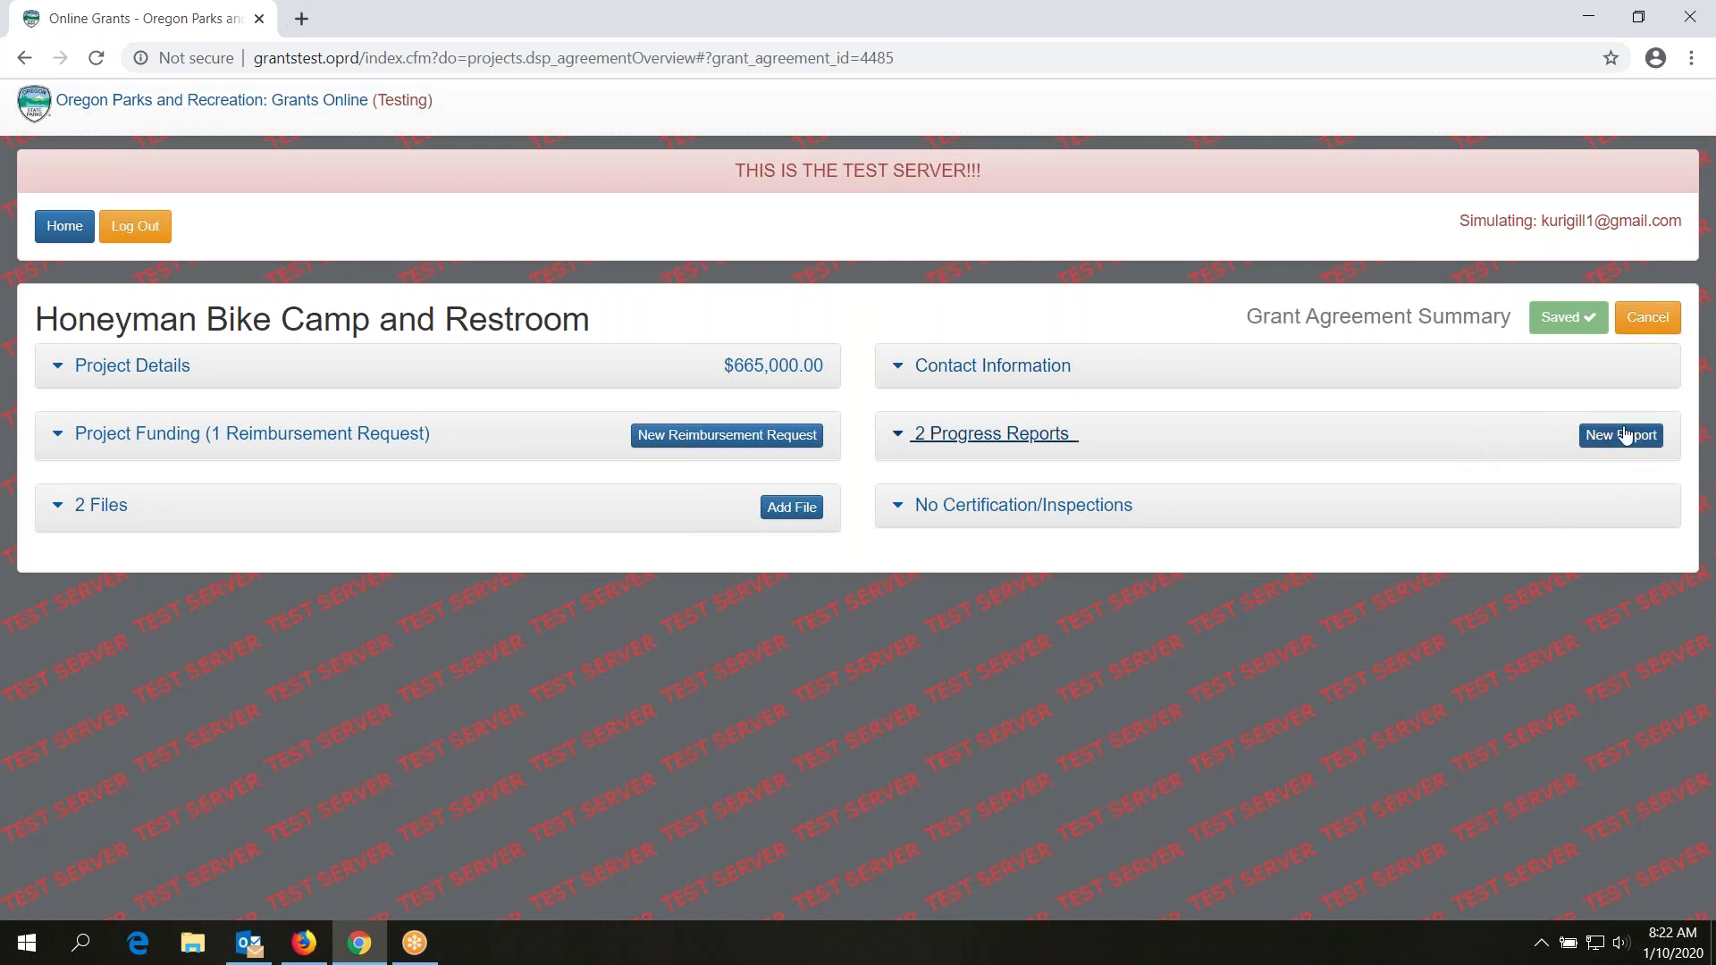
left_click(1037, 444)
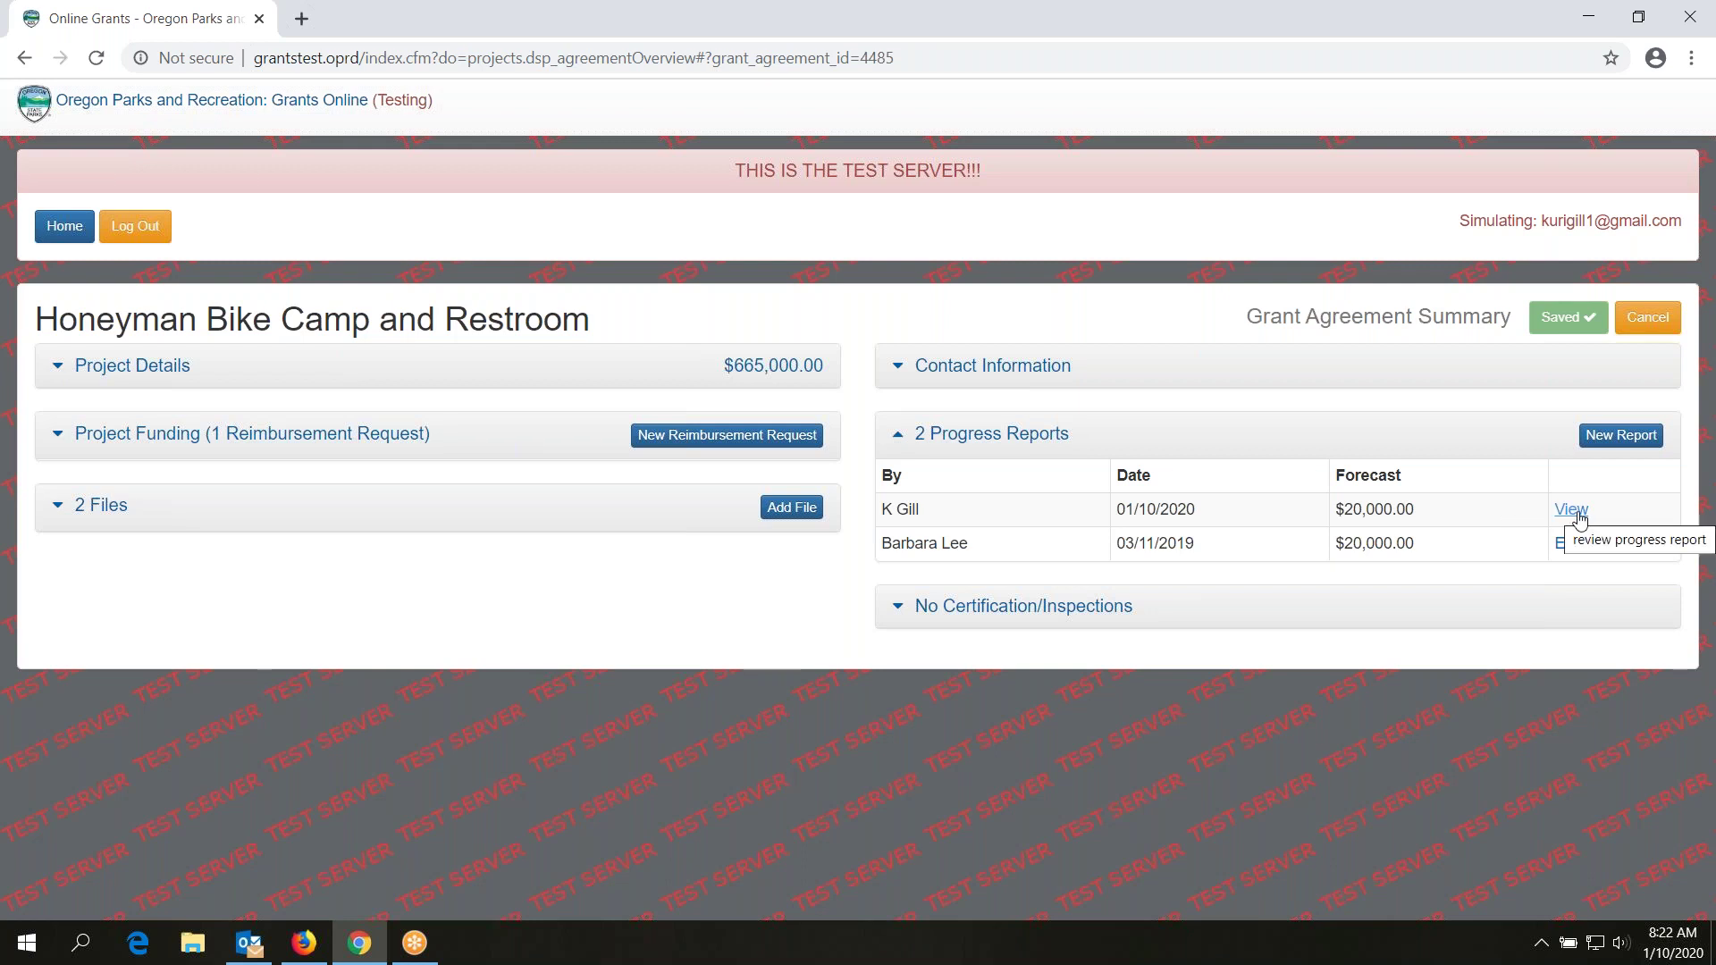
left_click(1643, 440)
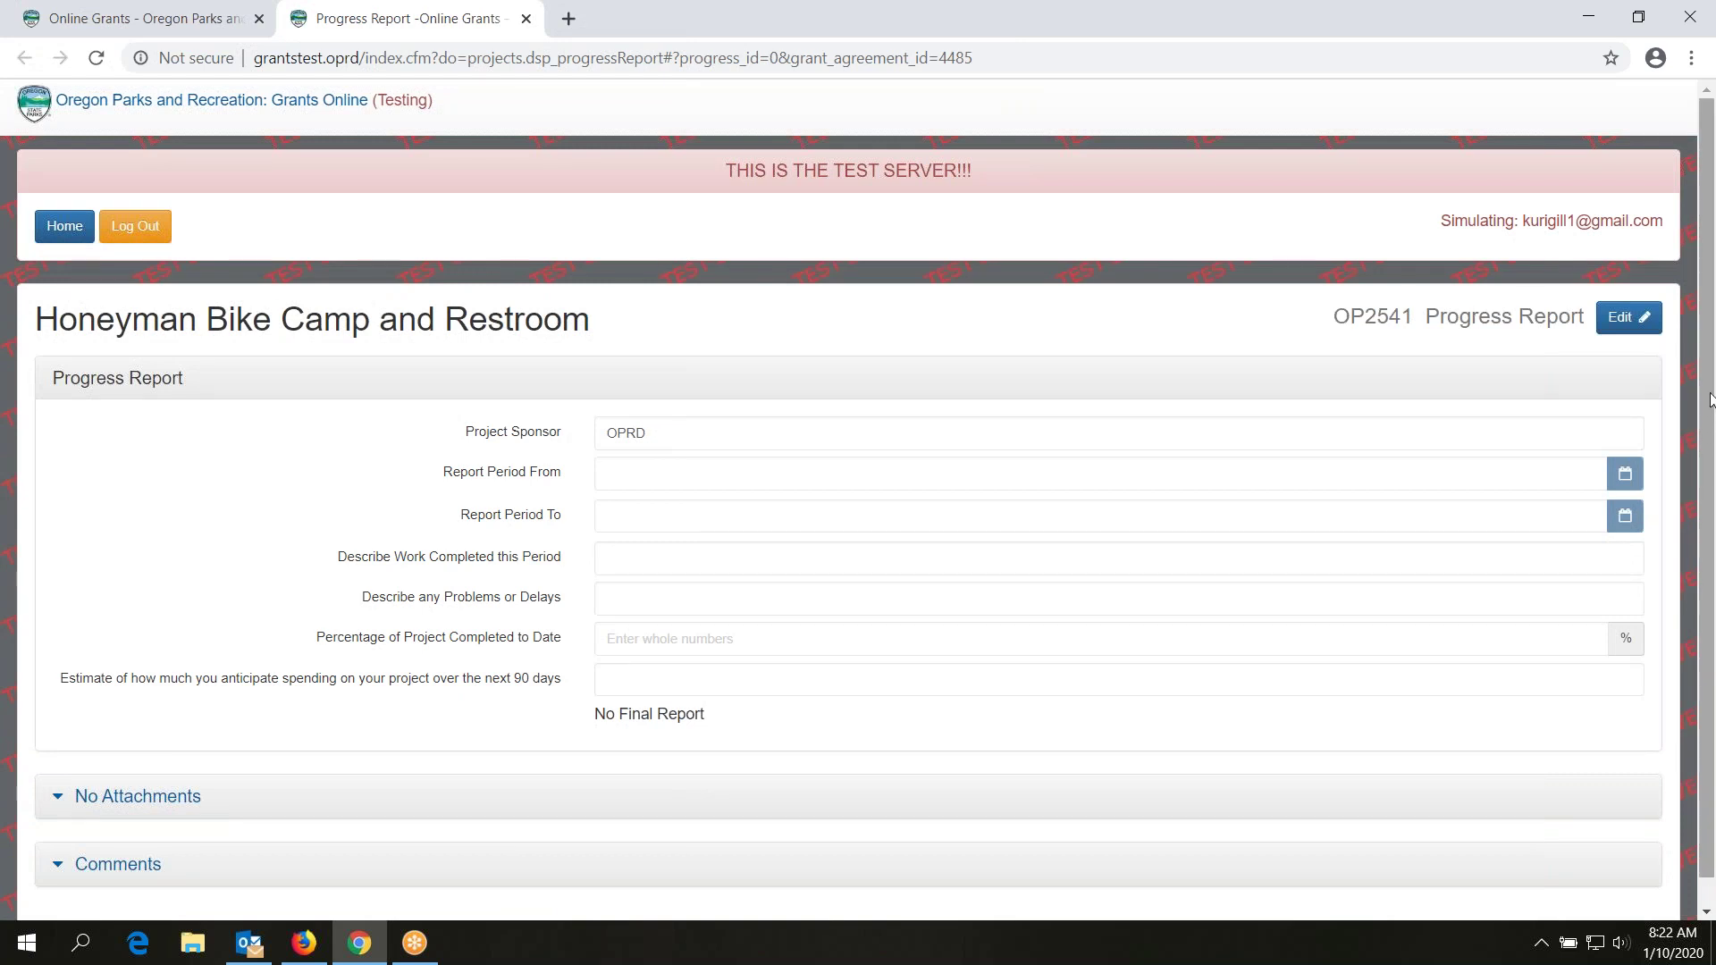
left_click(1636, 319)
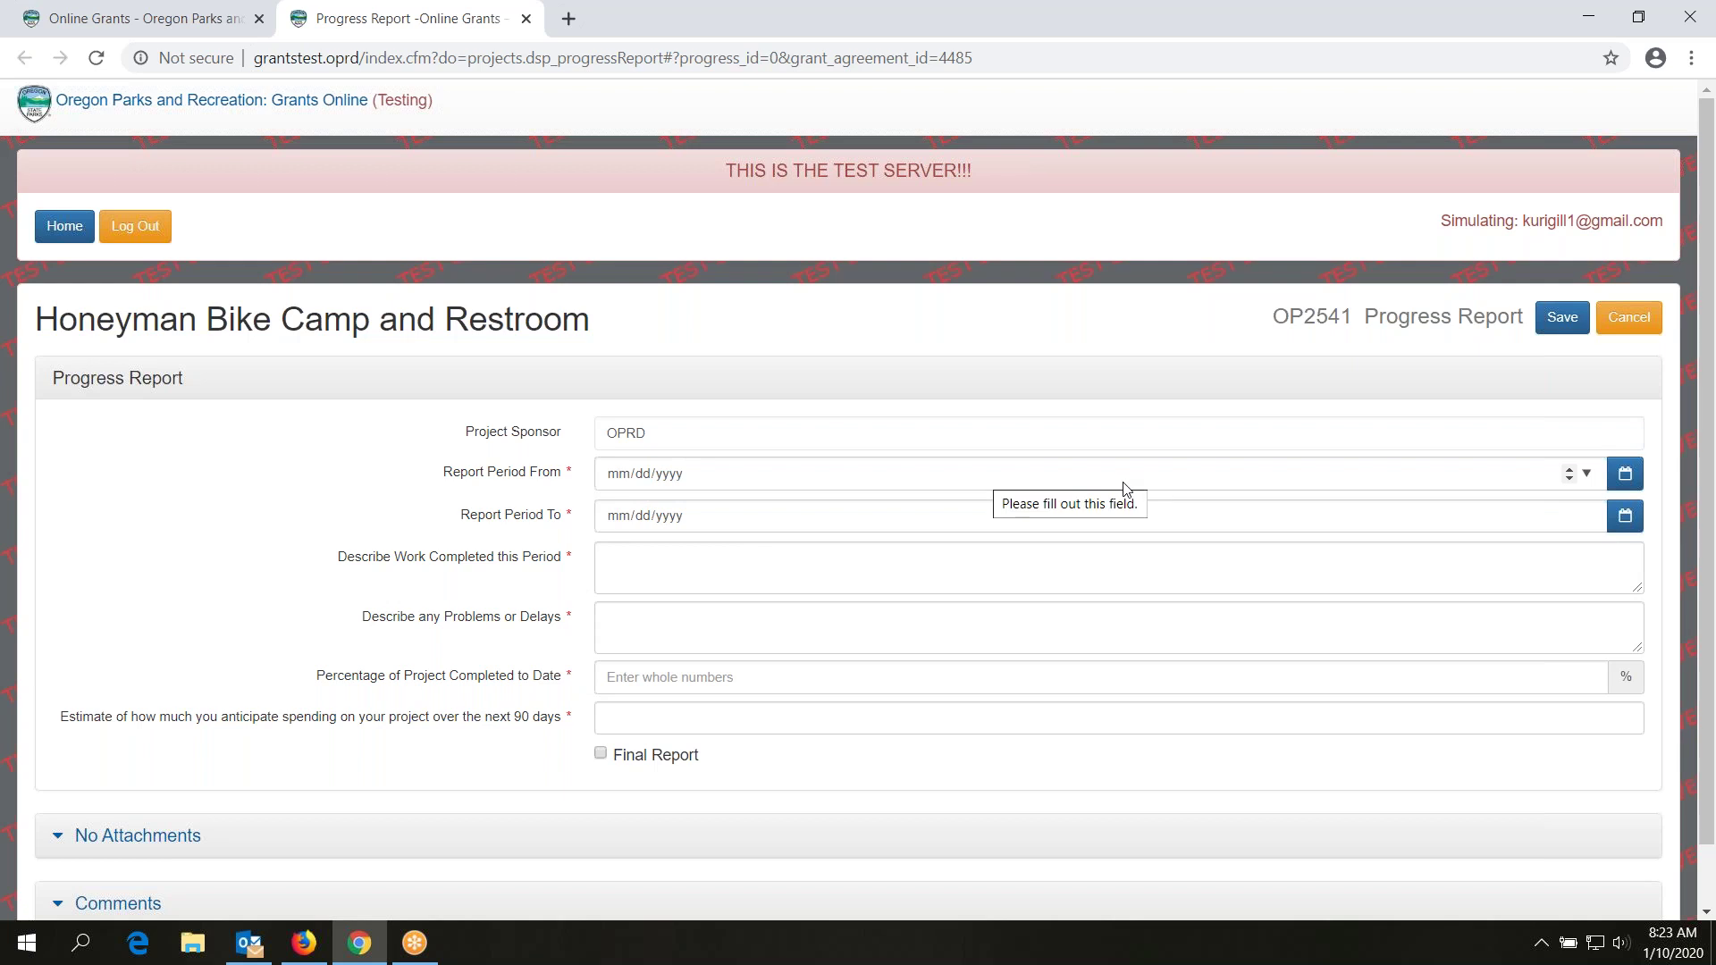
Step: Set the report period to run from 11/01/2019 to 01/10/2020
left_click(1586, 488)
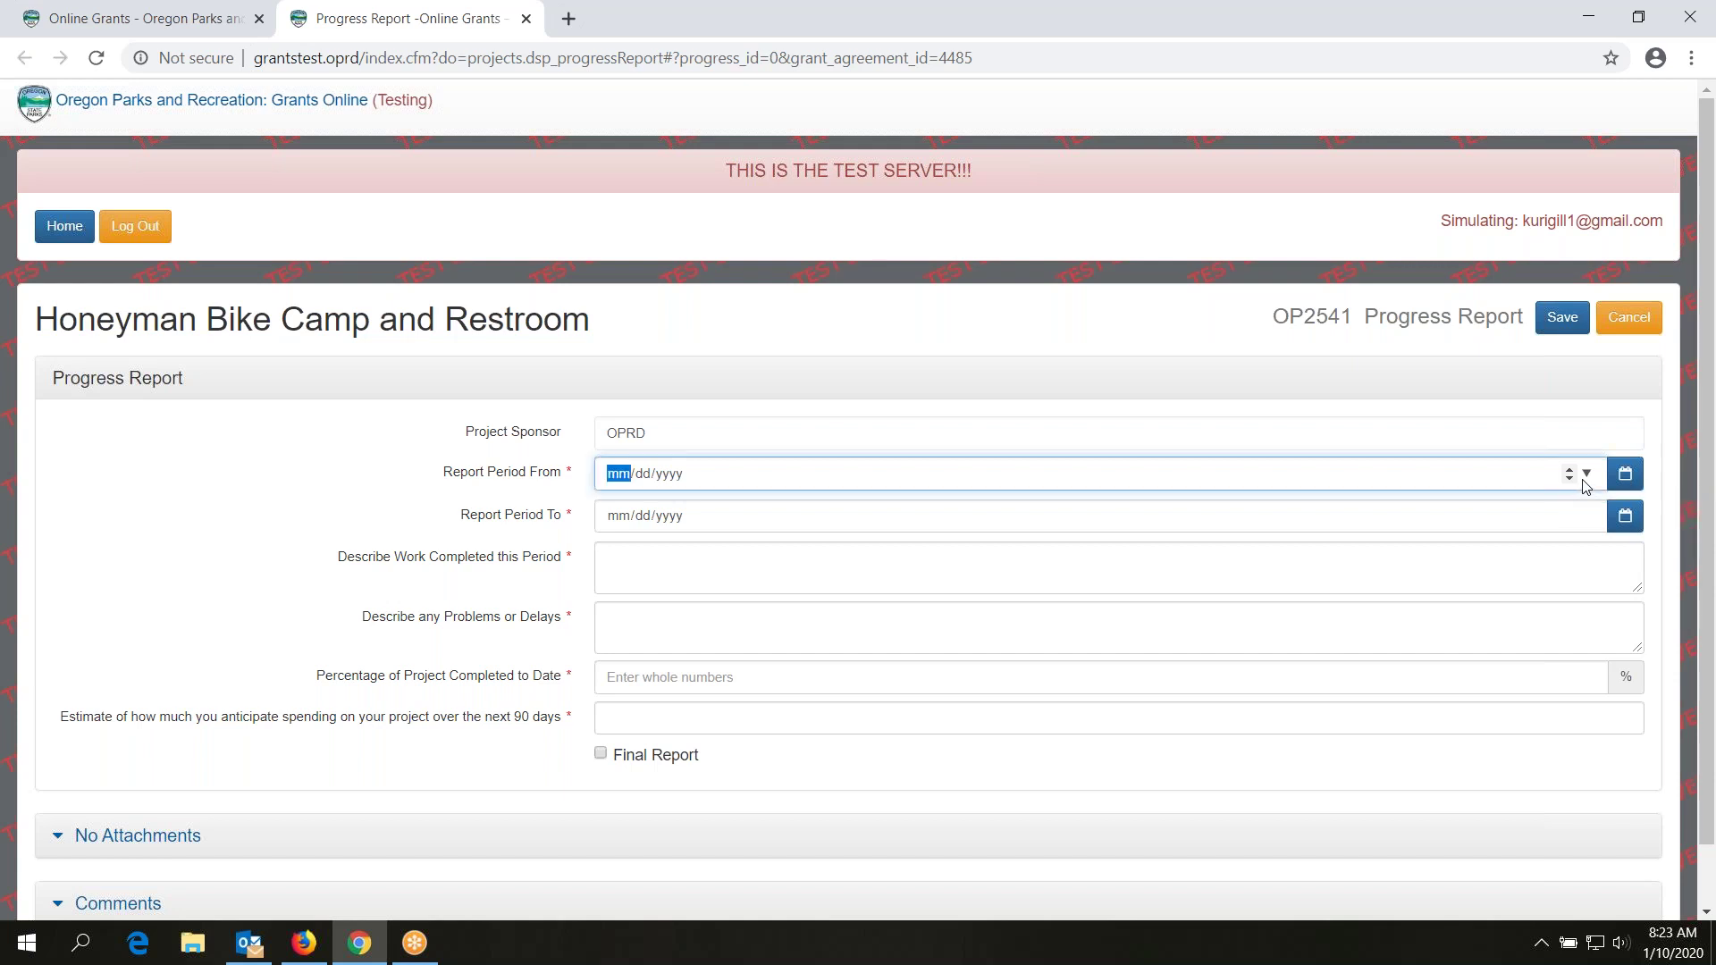
left_click(1591, 474)
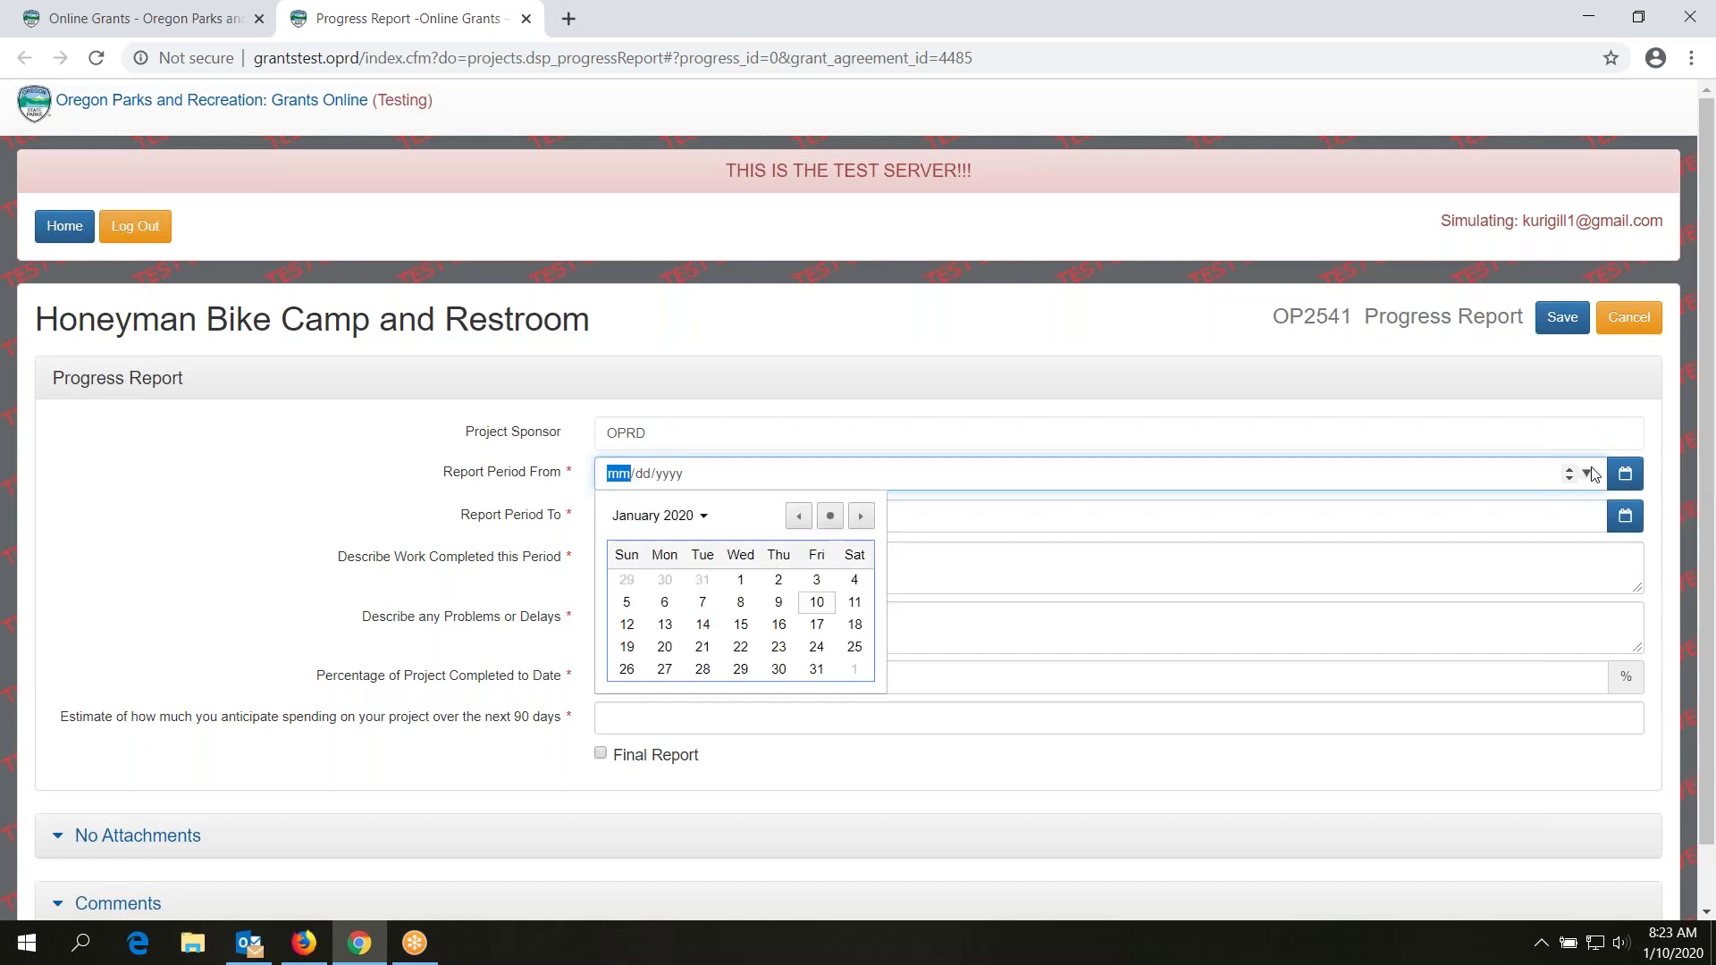
left_click(799, 518)
left_click(799, 519)
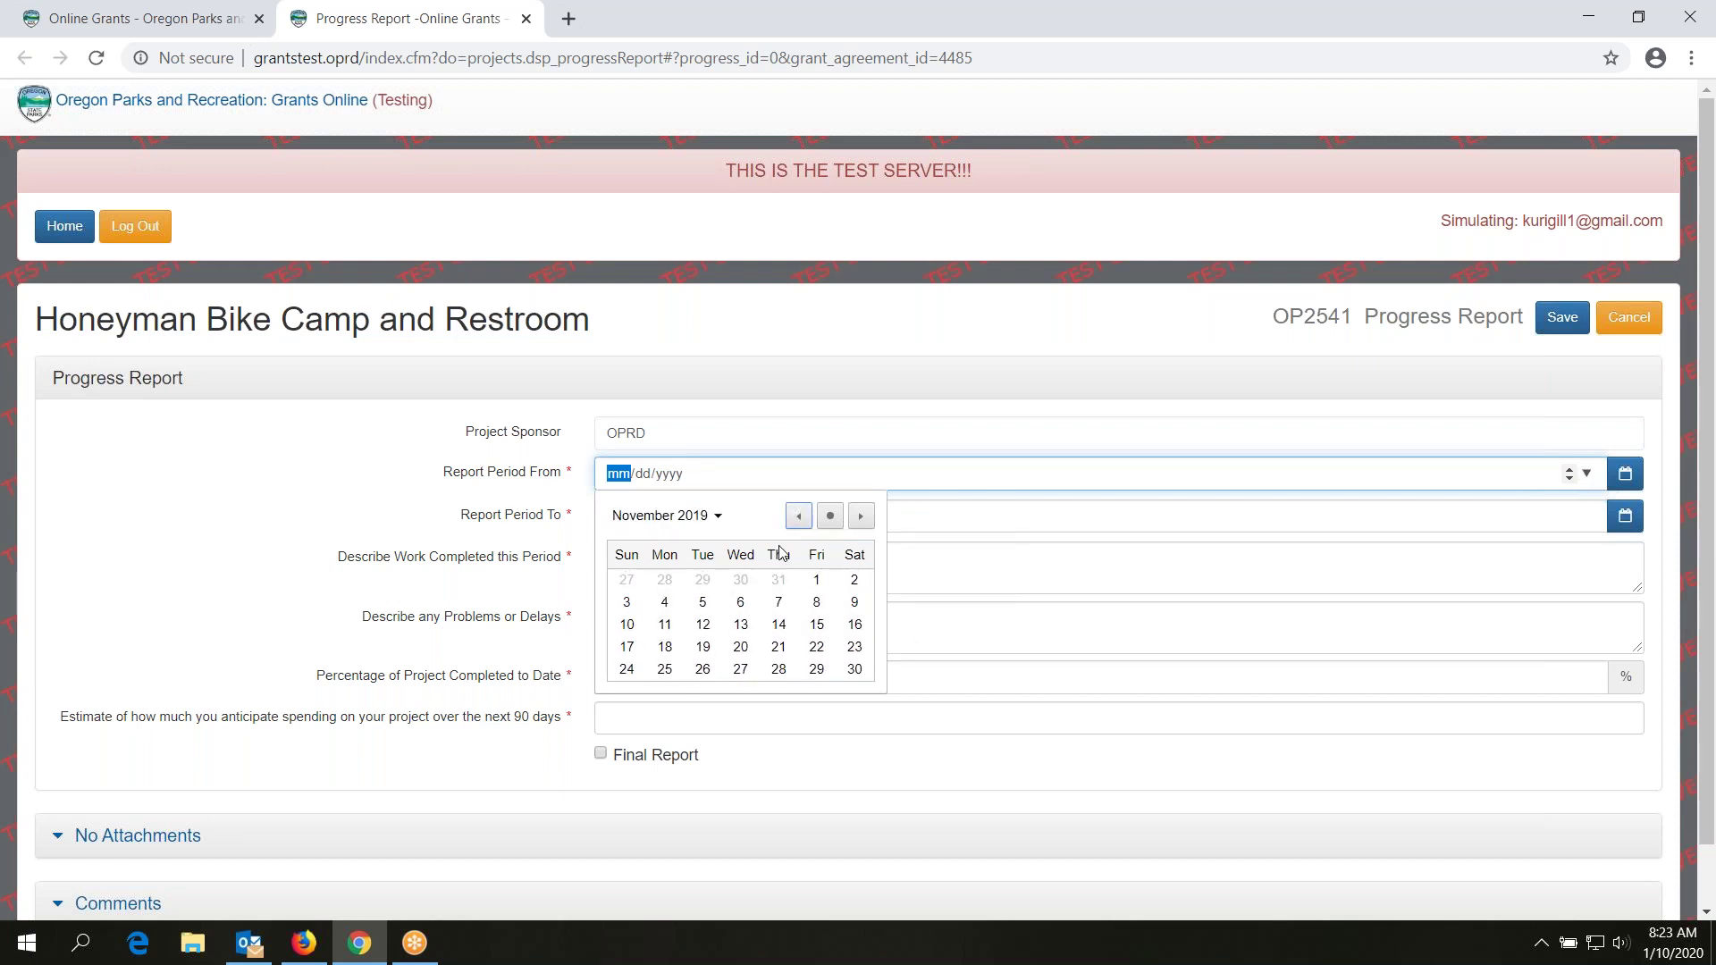
left_click(817, 583)
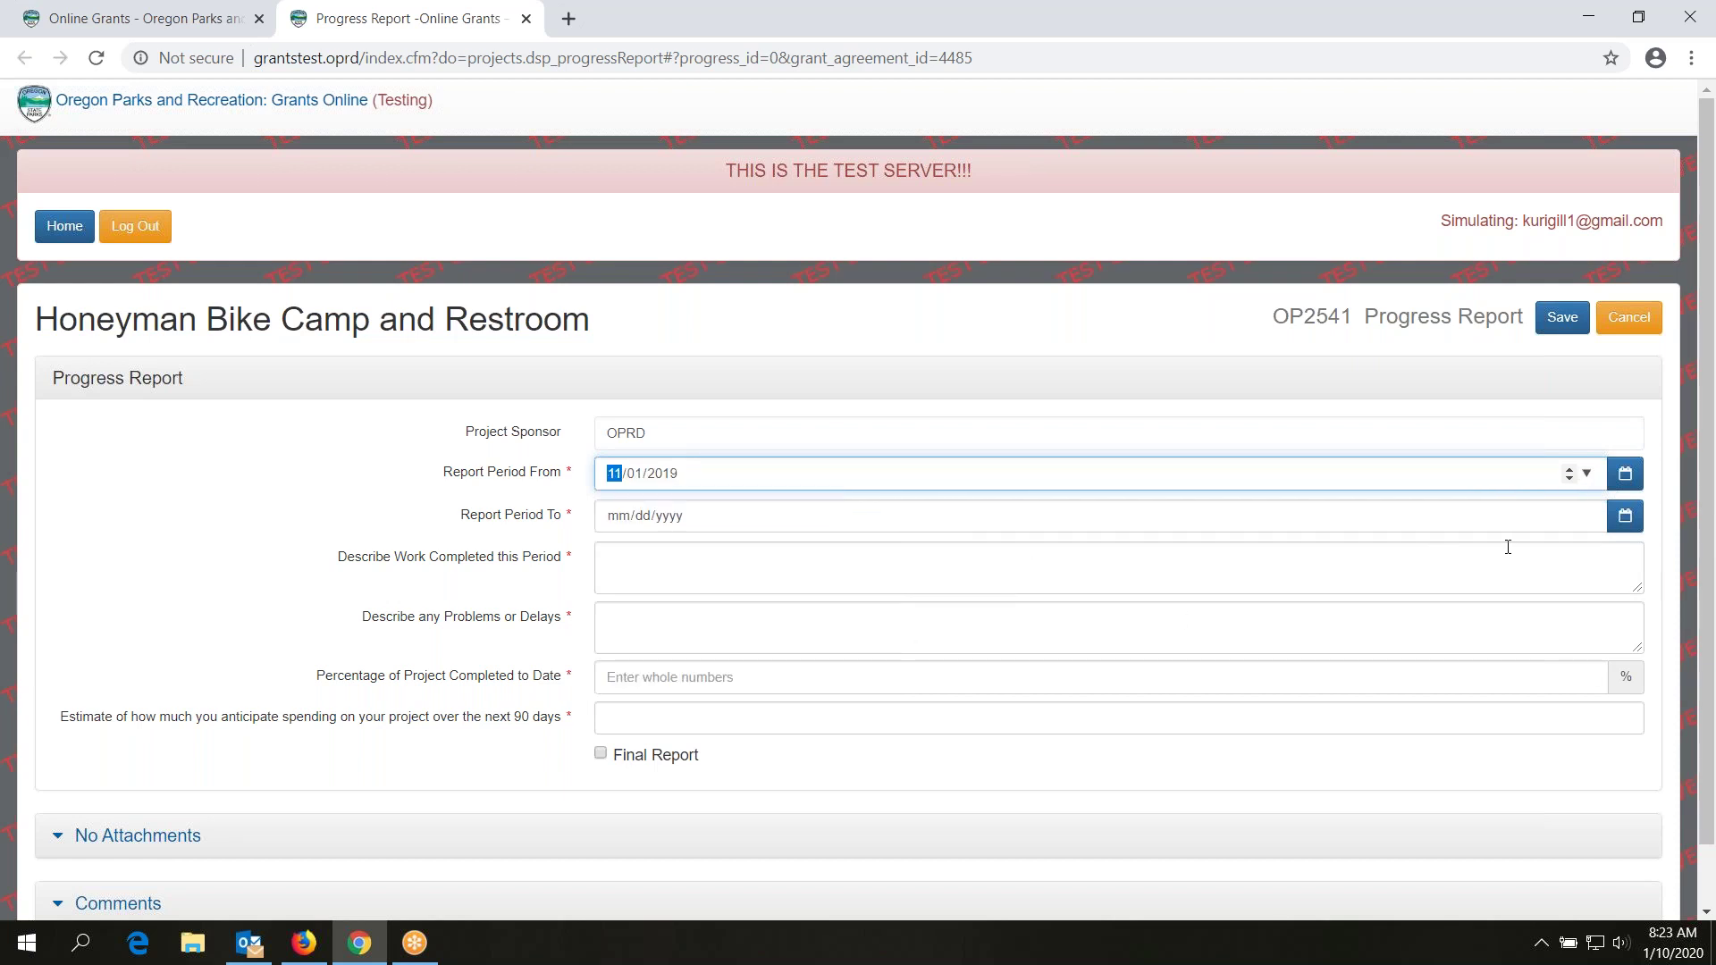
left_click(1586, 516)
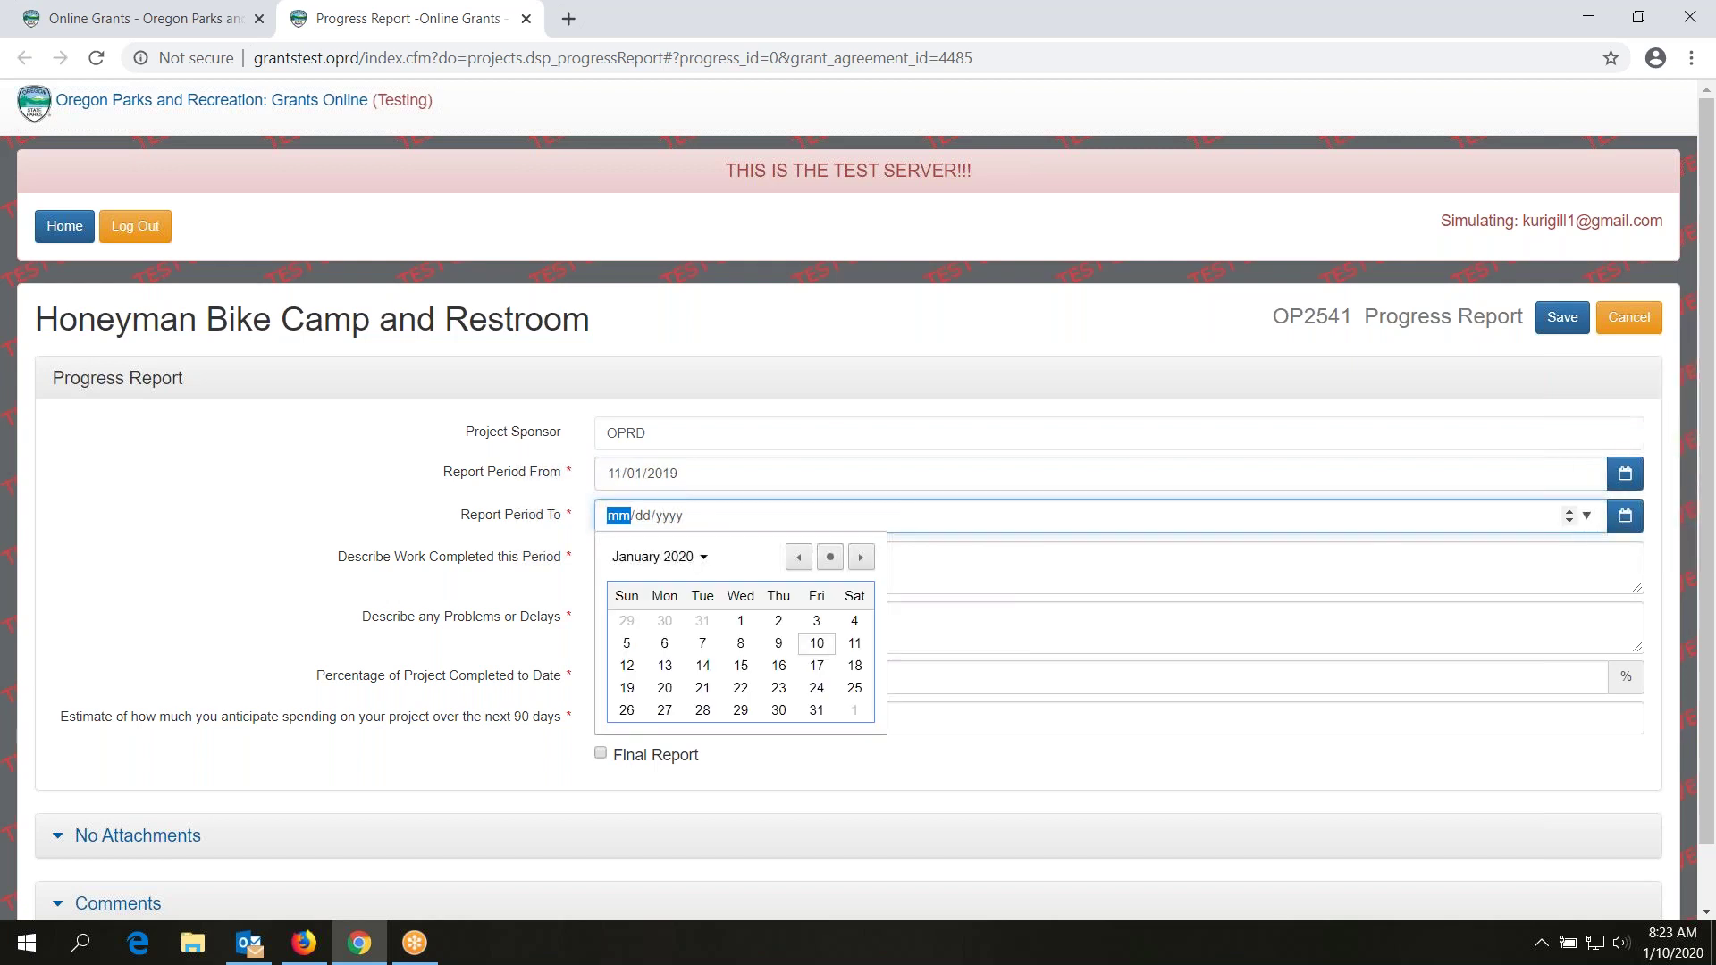
left_click(817, 644)
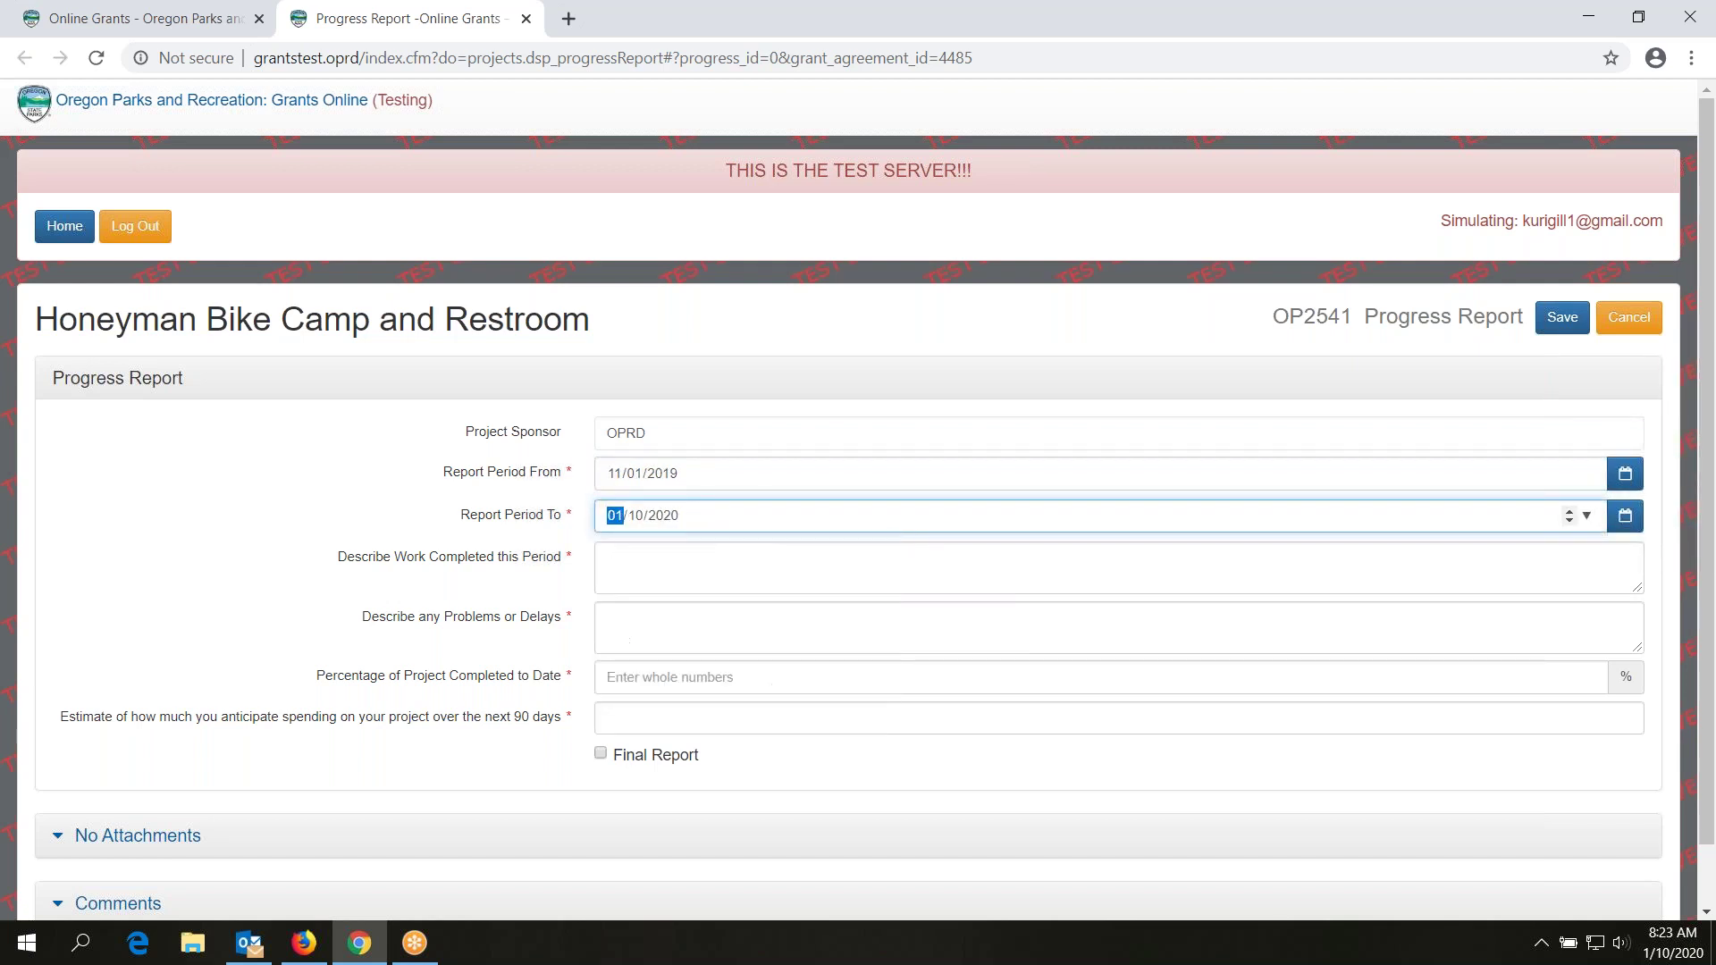
Step: Describe the work completed as "Ground cleared and concrete set." and the problems or delays as "None."
left_click(621, 556)
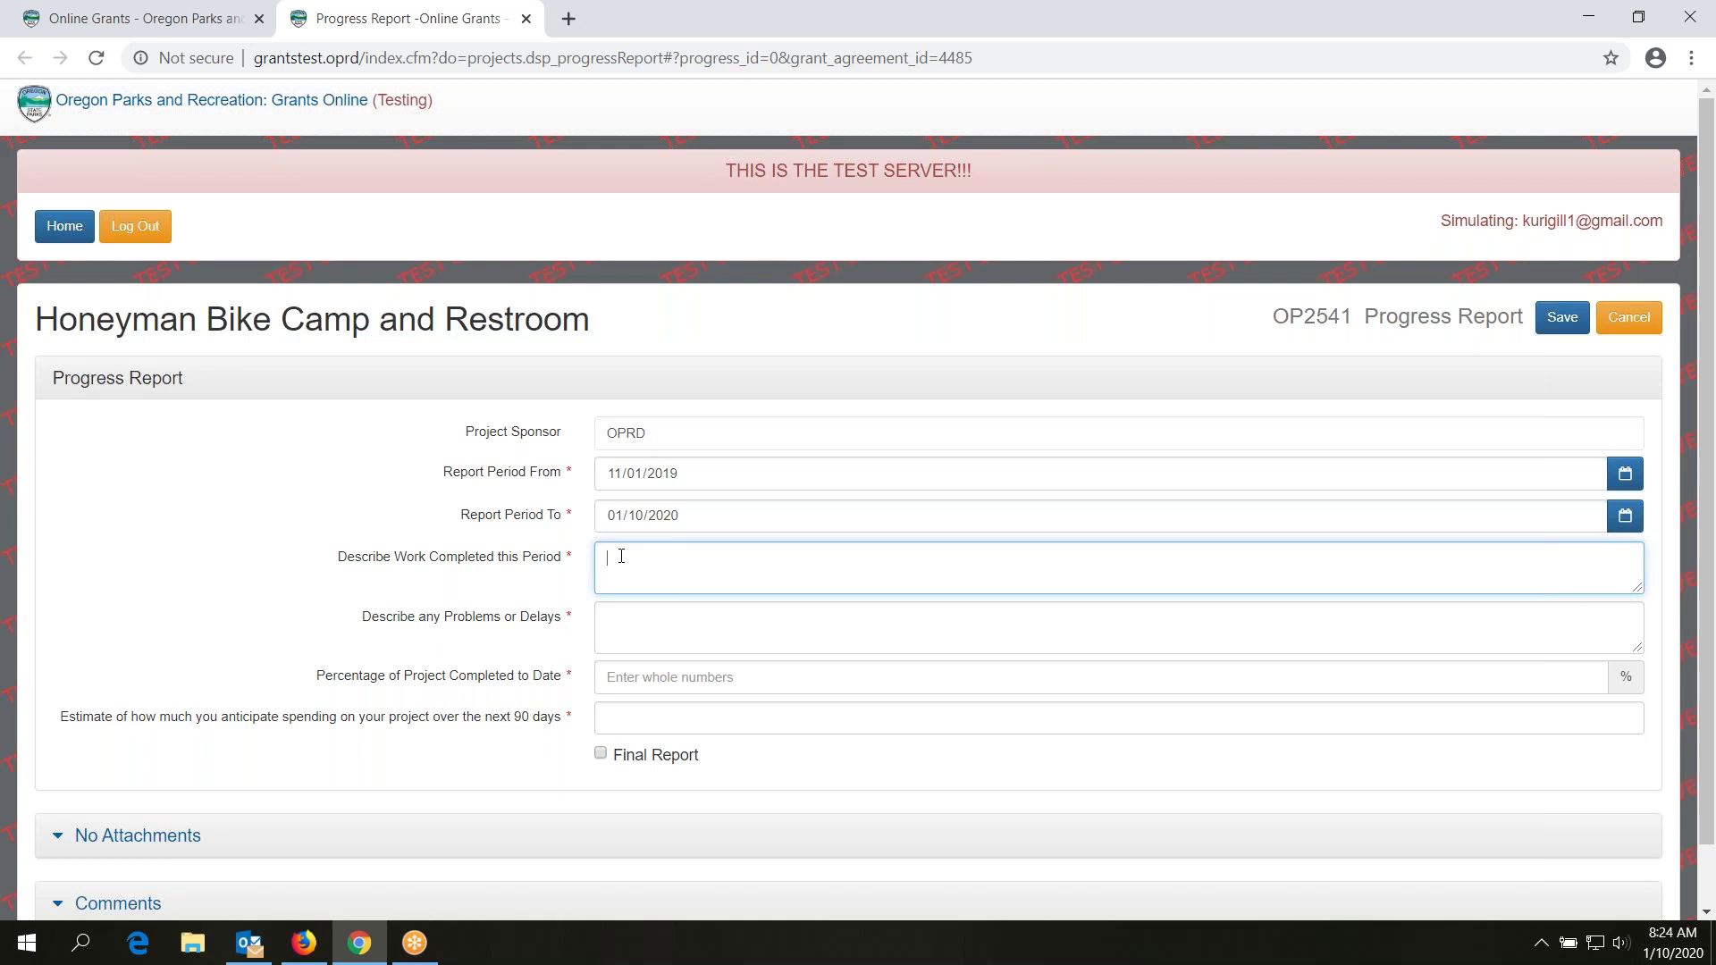
type("Ground cleared and concrete set.")
left_click(633, 628)
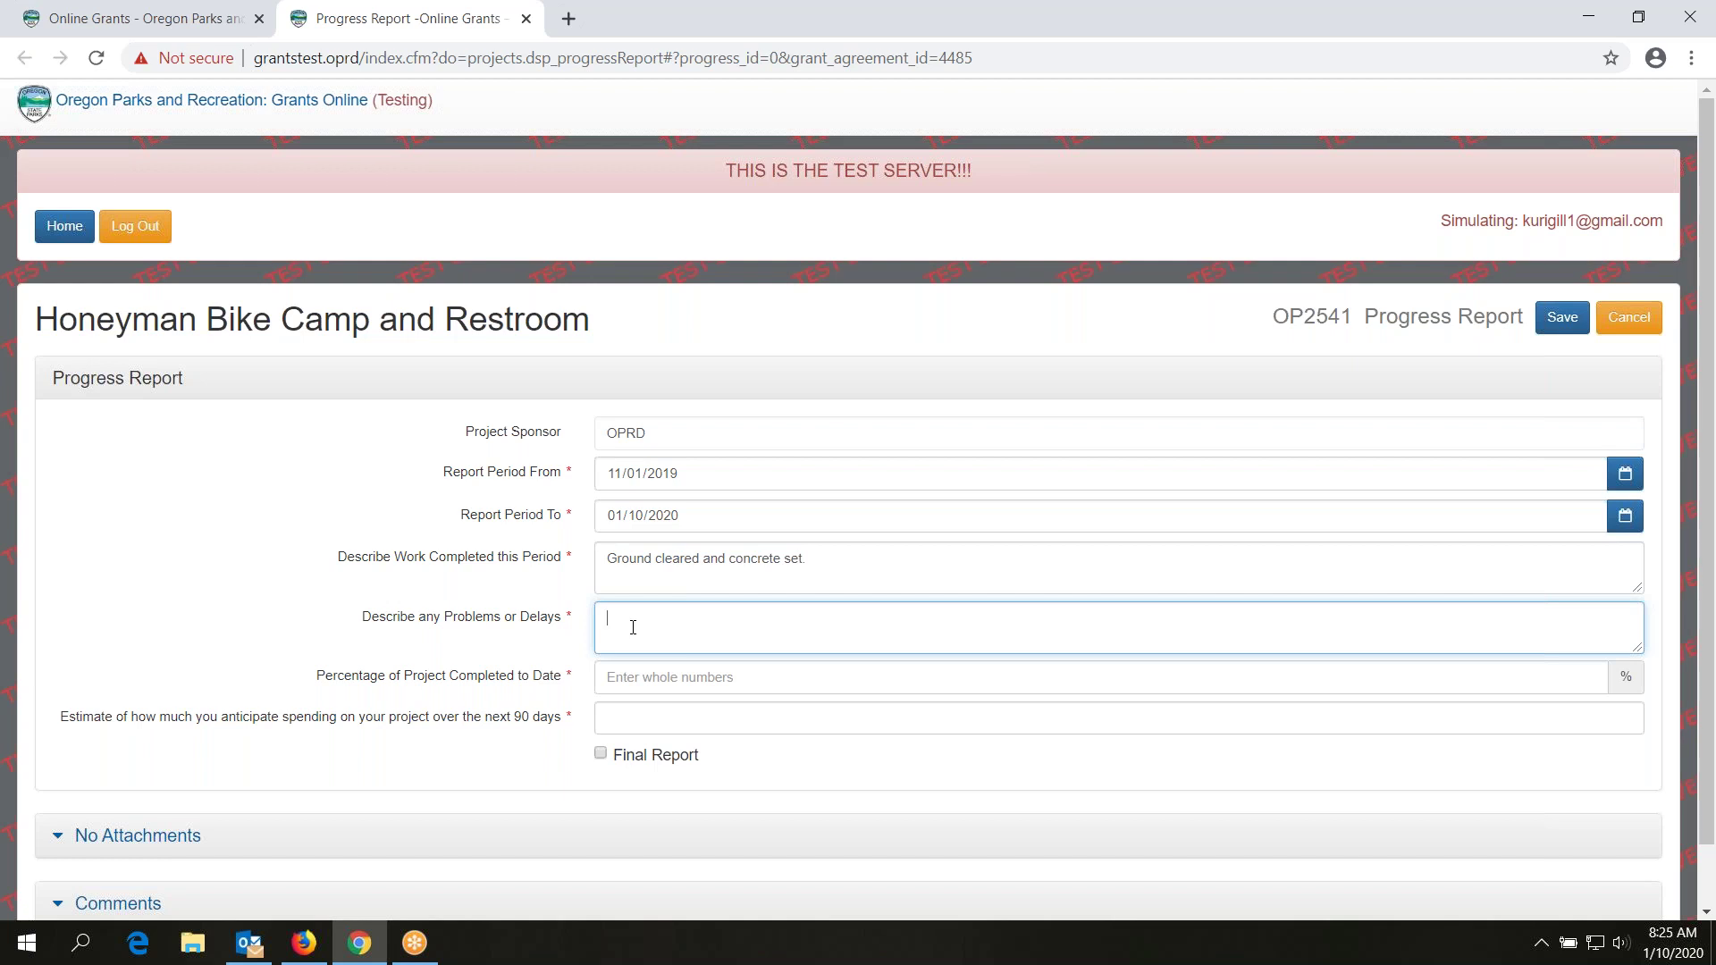
type("None.")
Step: Enter 30 as the percentage of the project completed and 10,000 as the spending estimate for the next 90 days
left_click(648, 682)
type("30")
key("Tab")
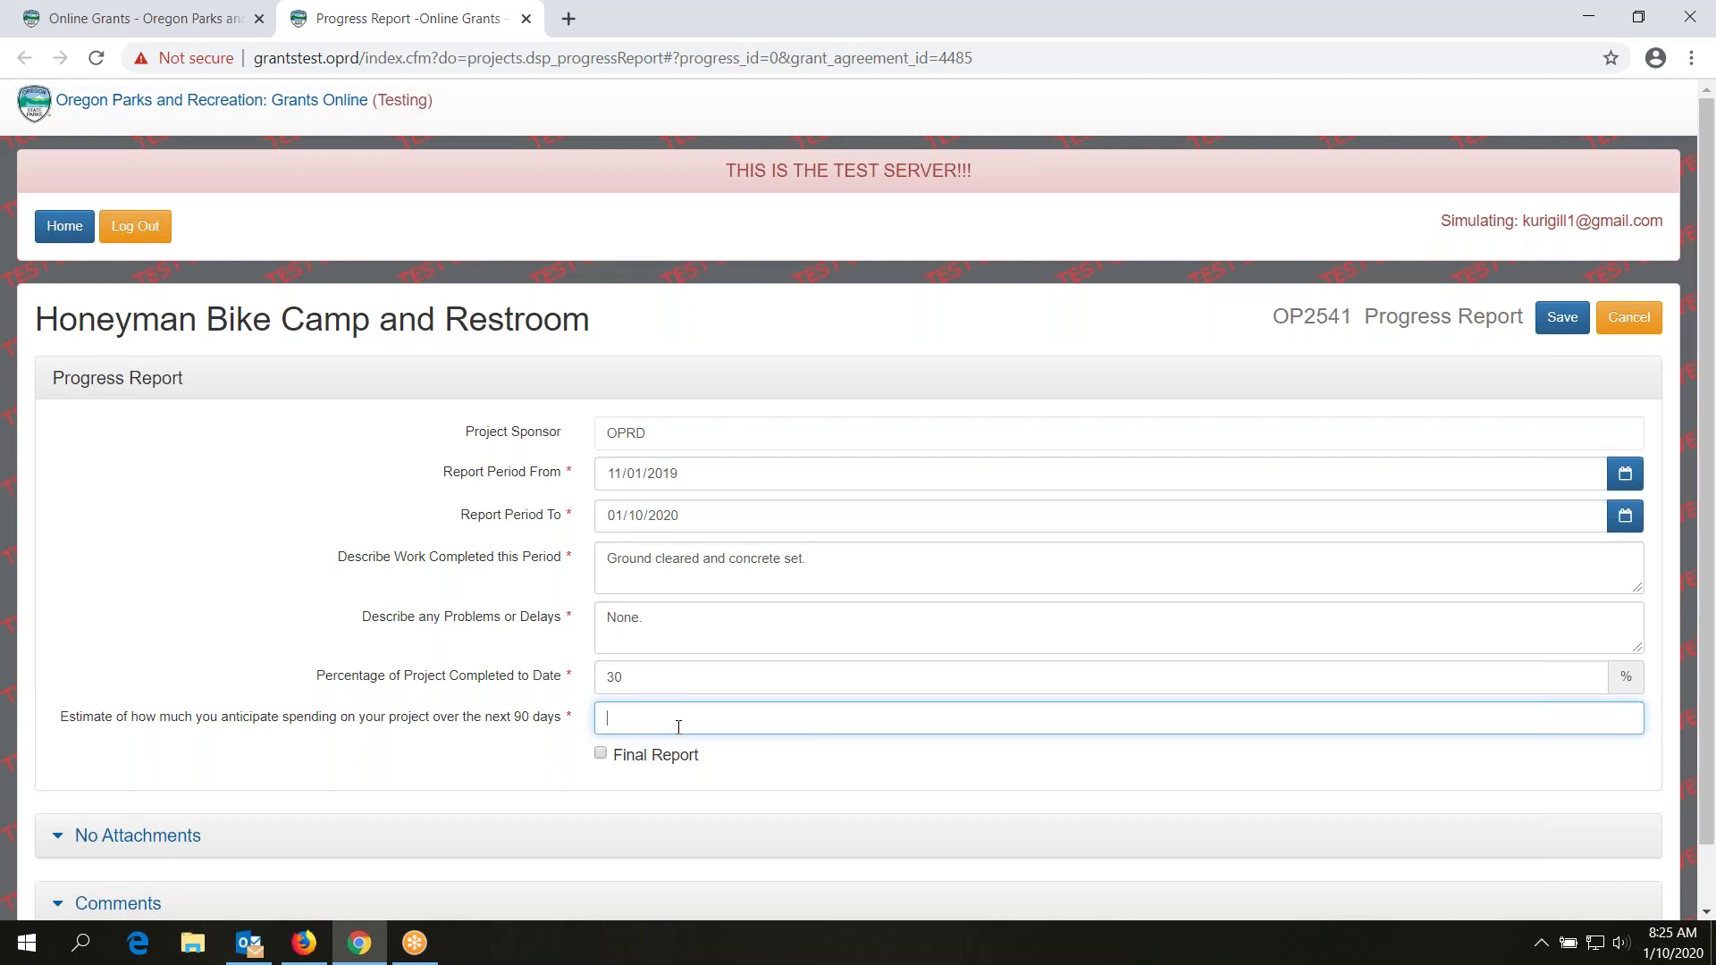
type("10,000")
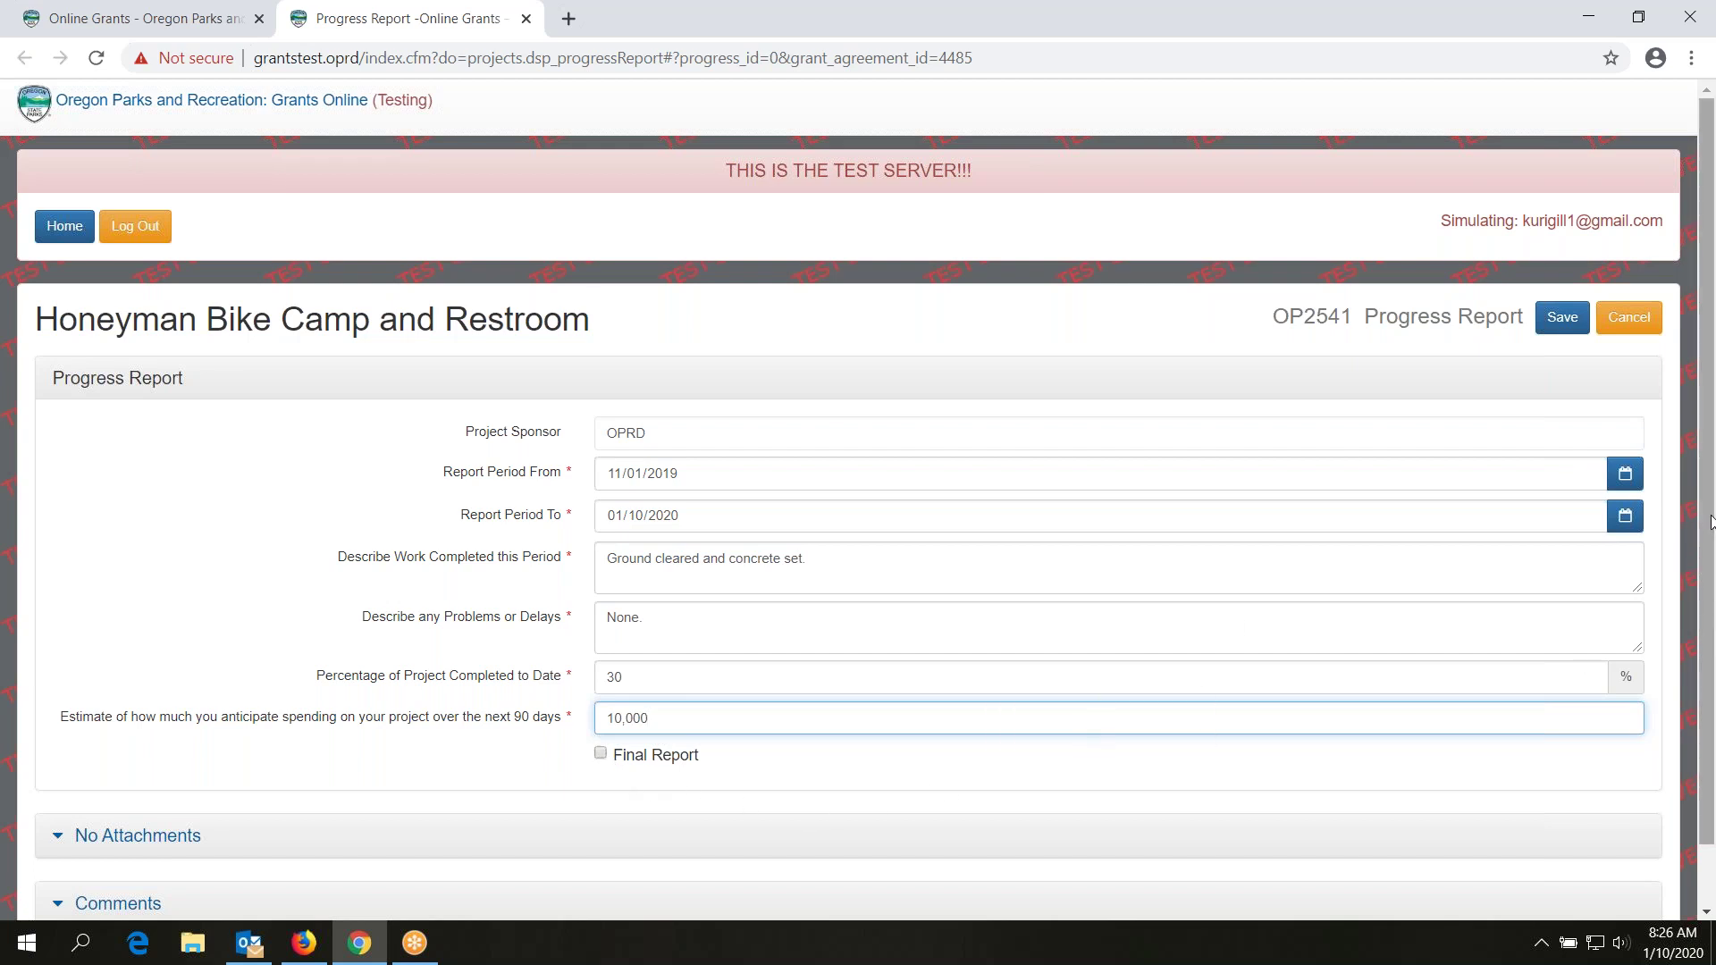
Step: Save the progress report without marking it as a final report
scroll(1710, 523, "down", 1)
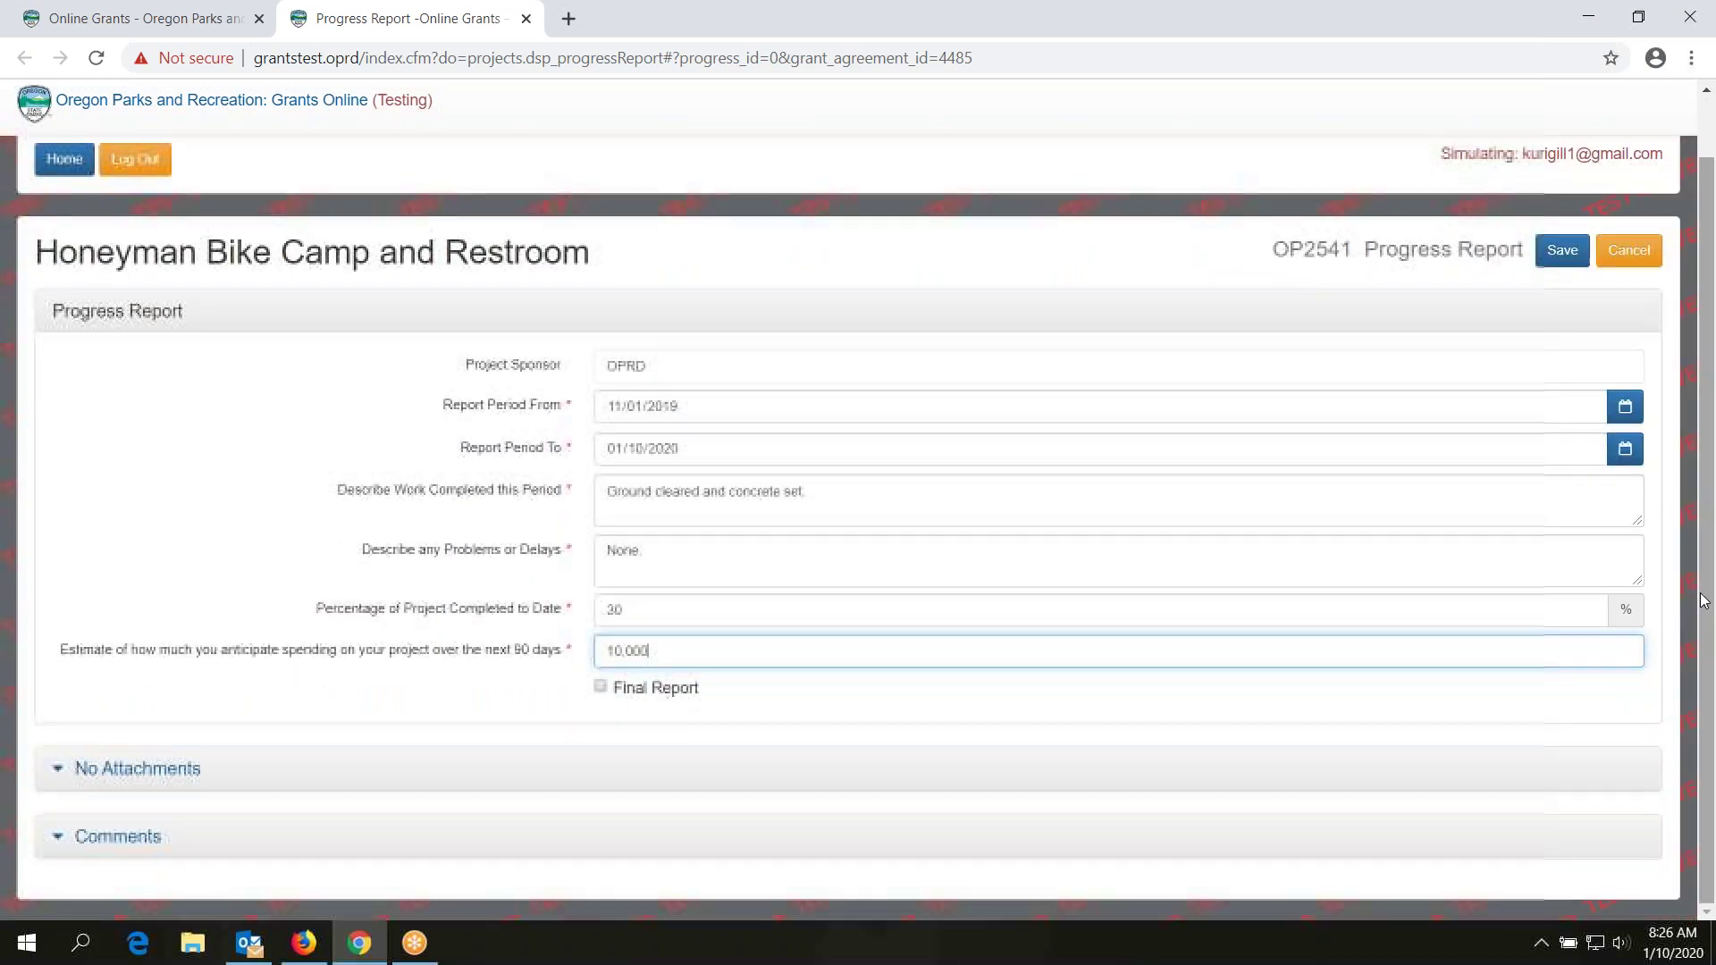
left_click(601, 688)
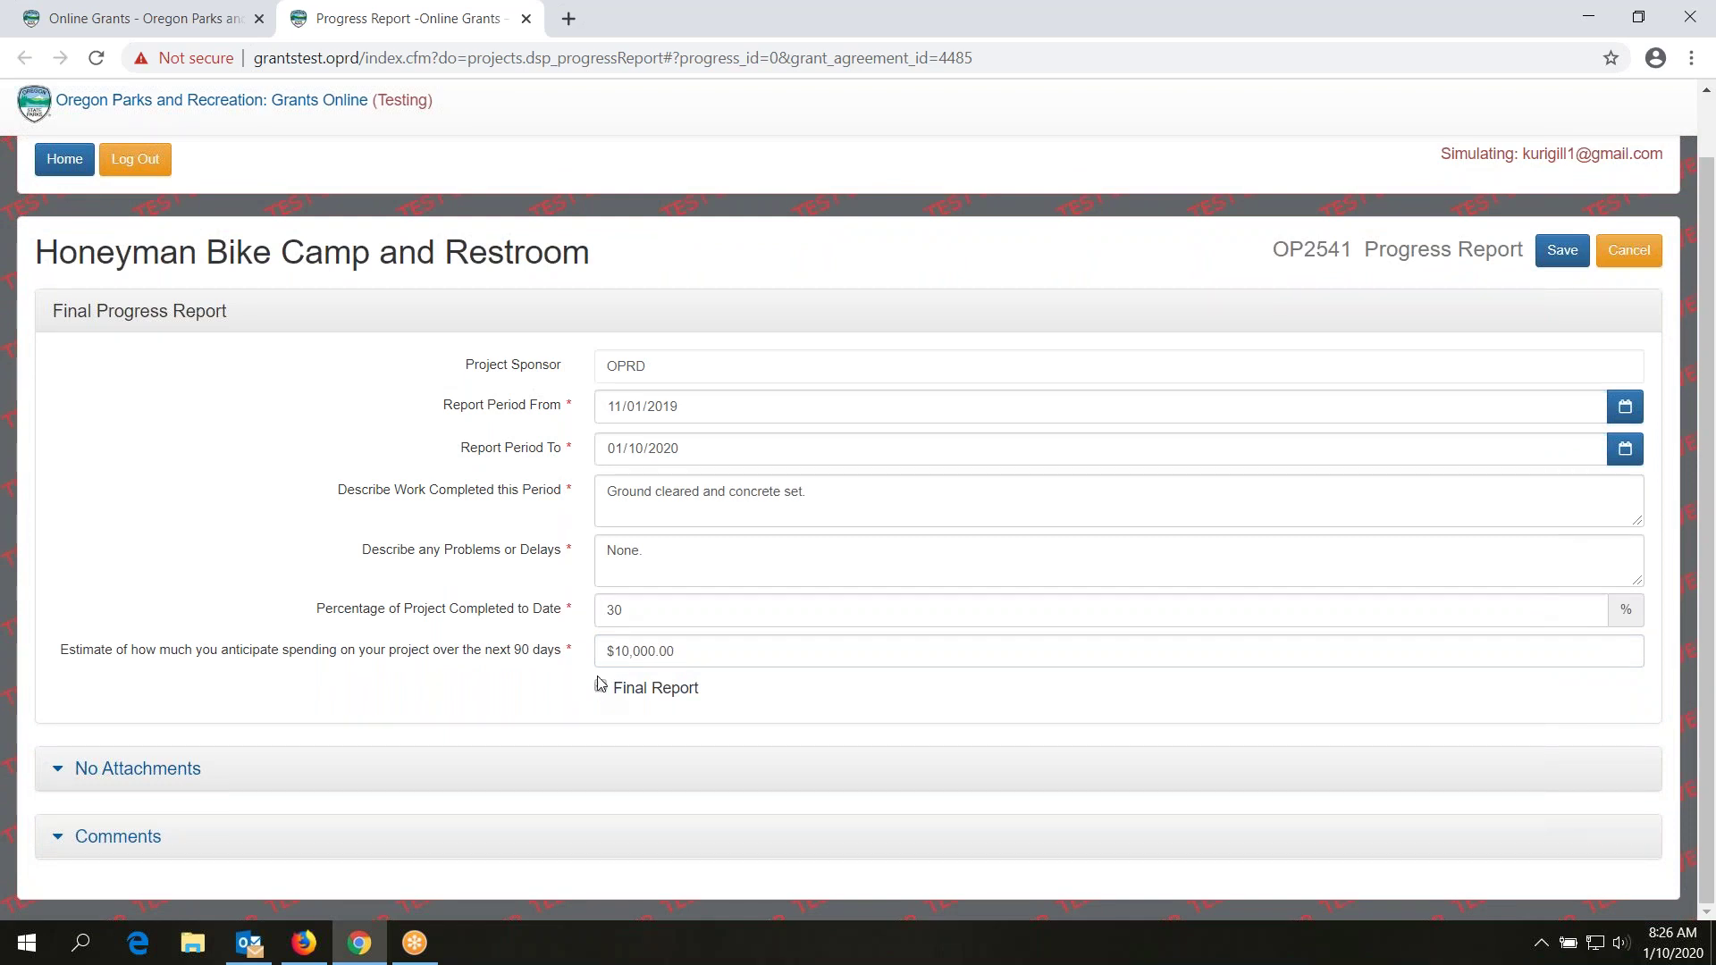
left_click(601, 687)
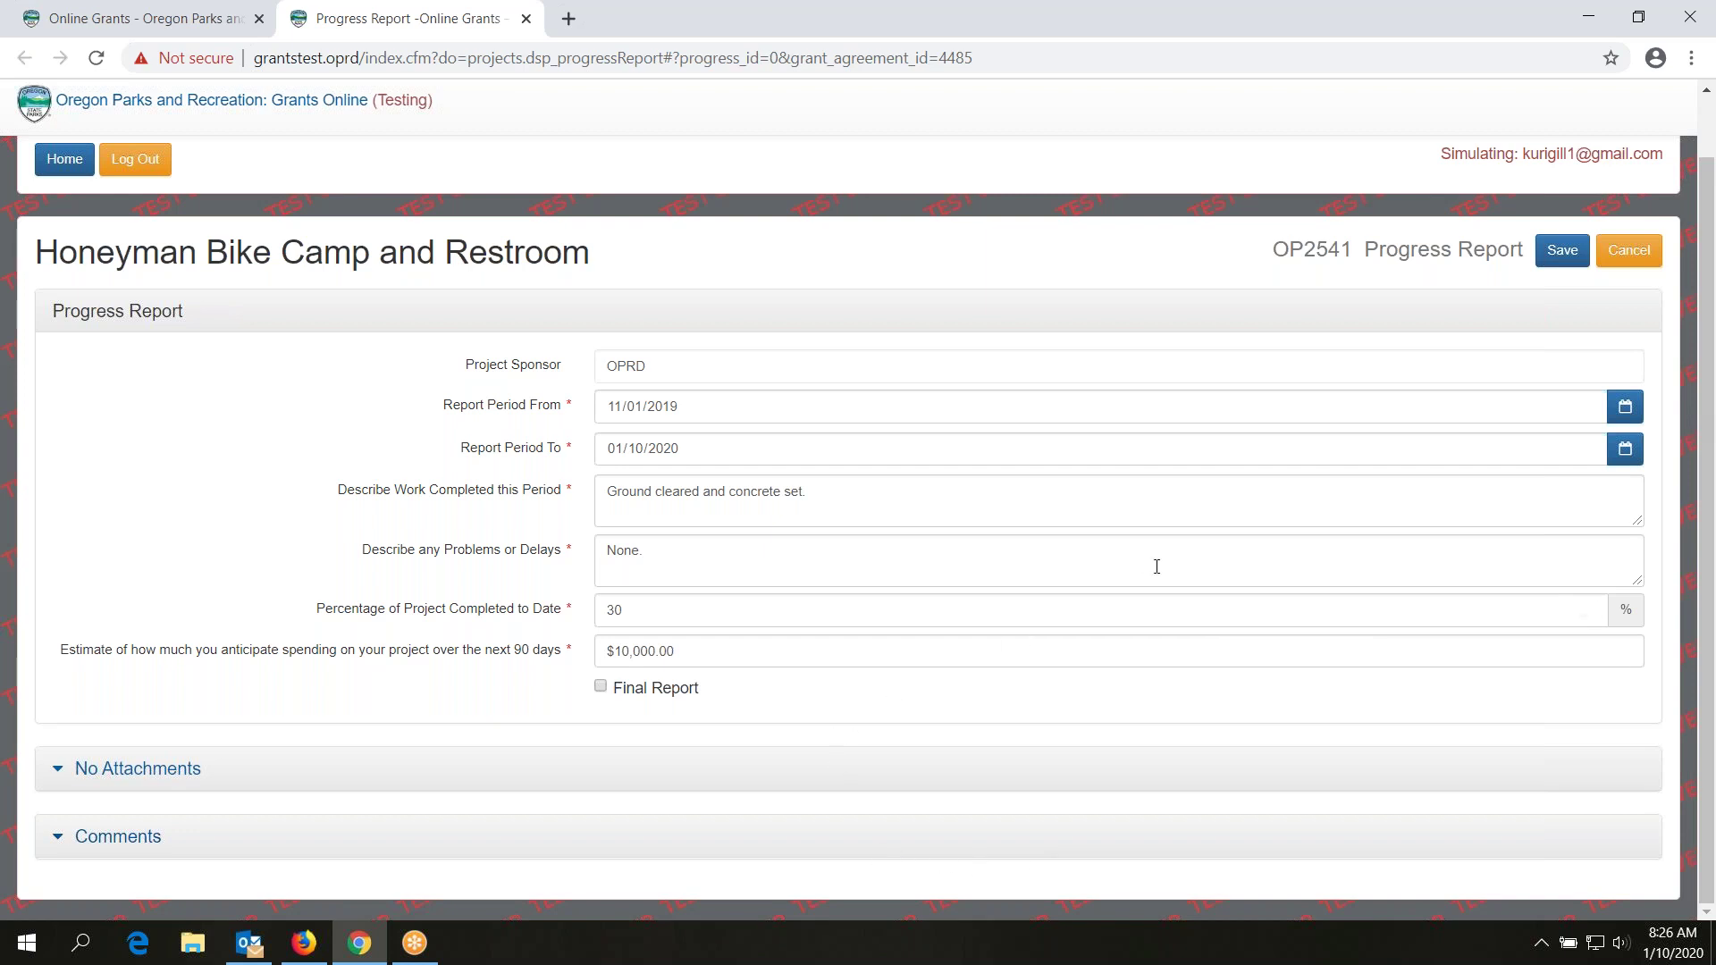
left_click(1563, 250)
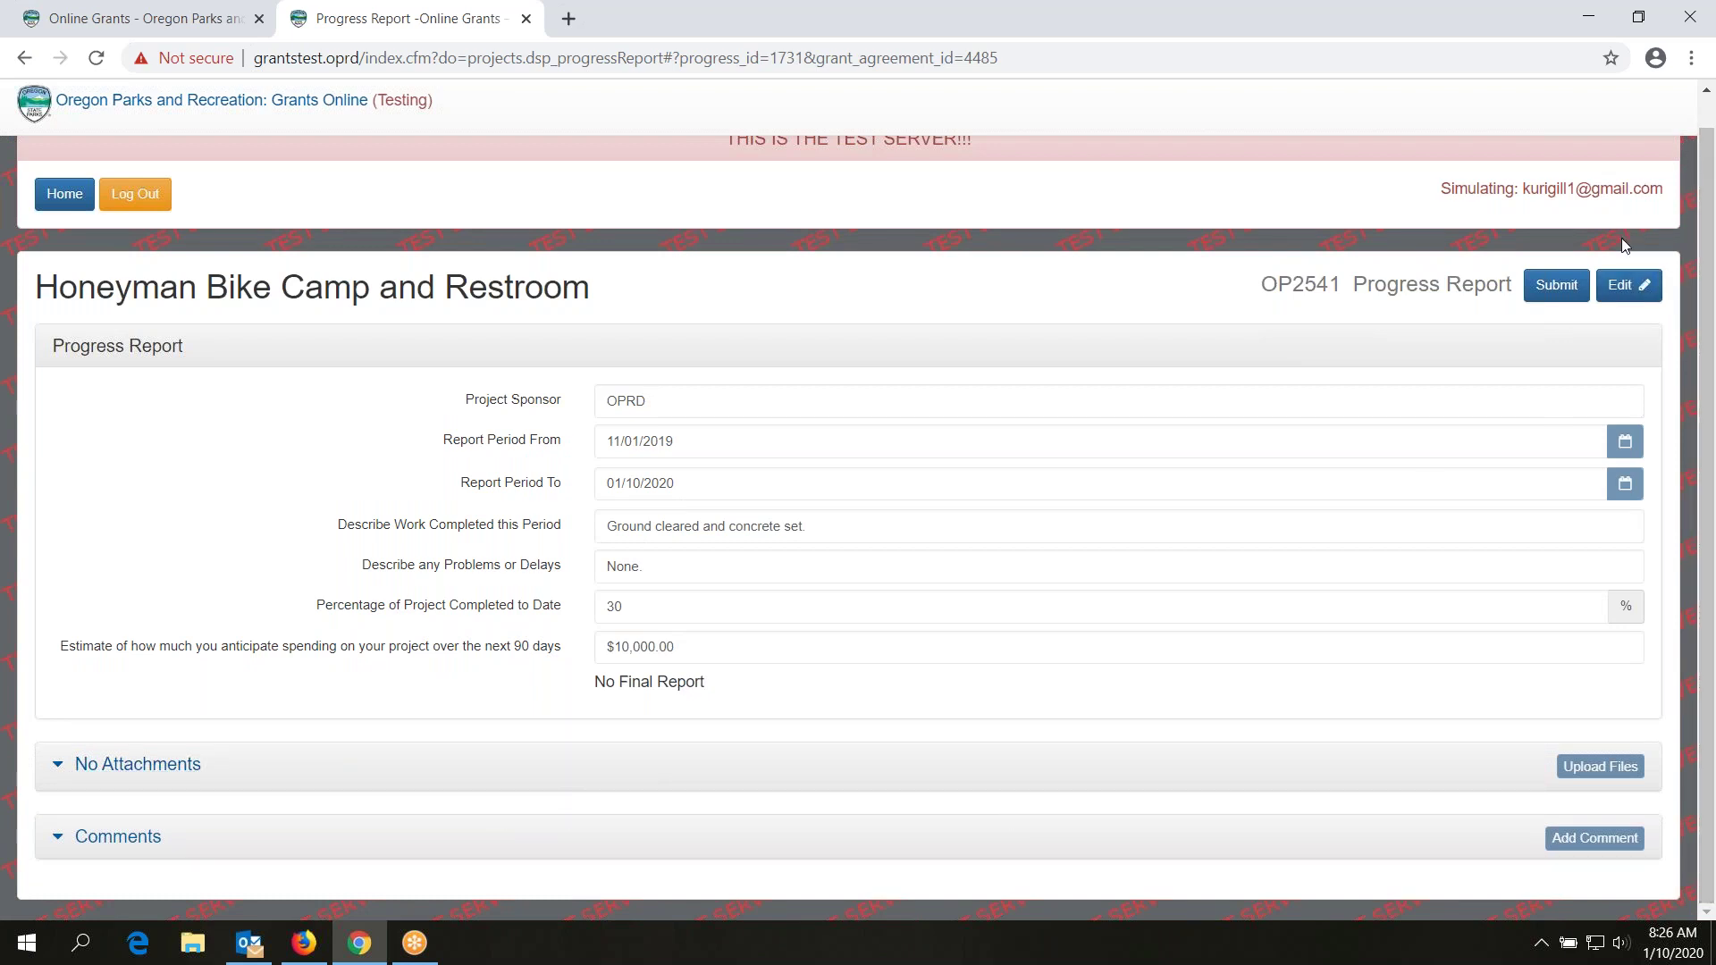
Step: Reopen the report for editing and choose the desktop image "OPRD shield_transparent_use ppt_R" as the file to attach
left_click(1621, 290)
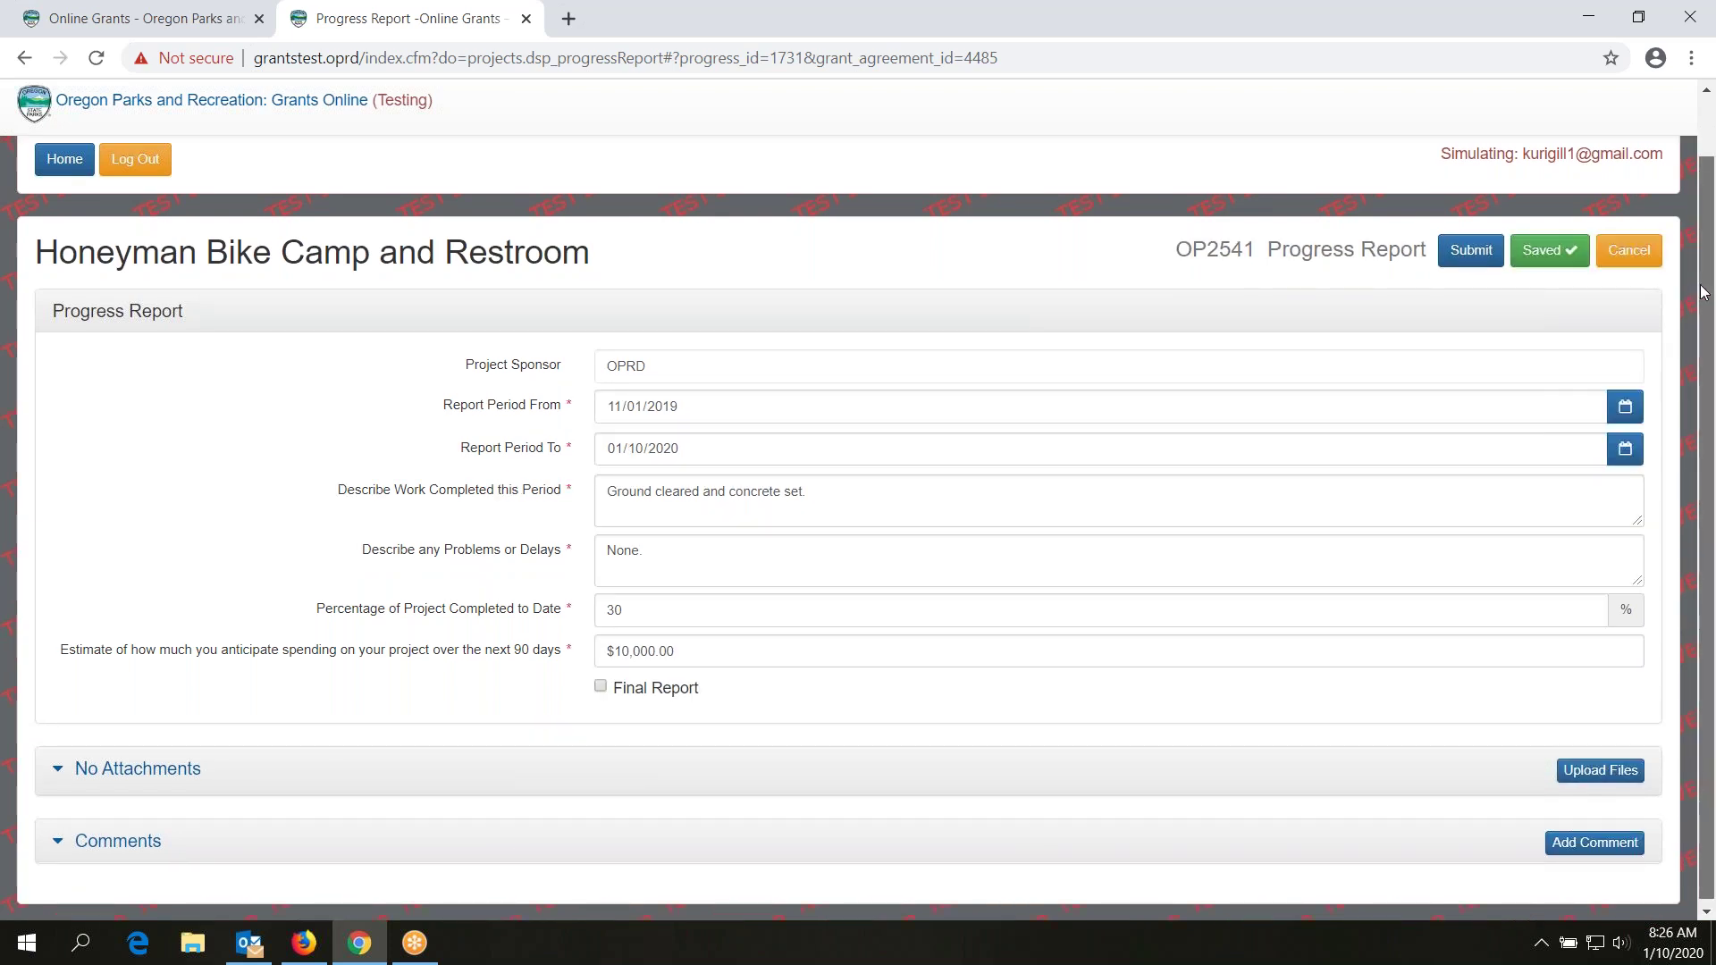
left_click_drag(1704, 292, 1707, 333)
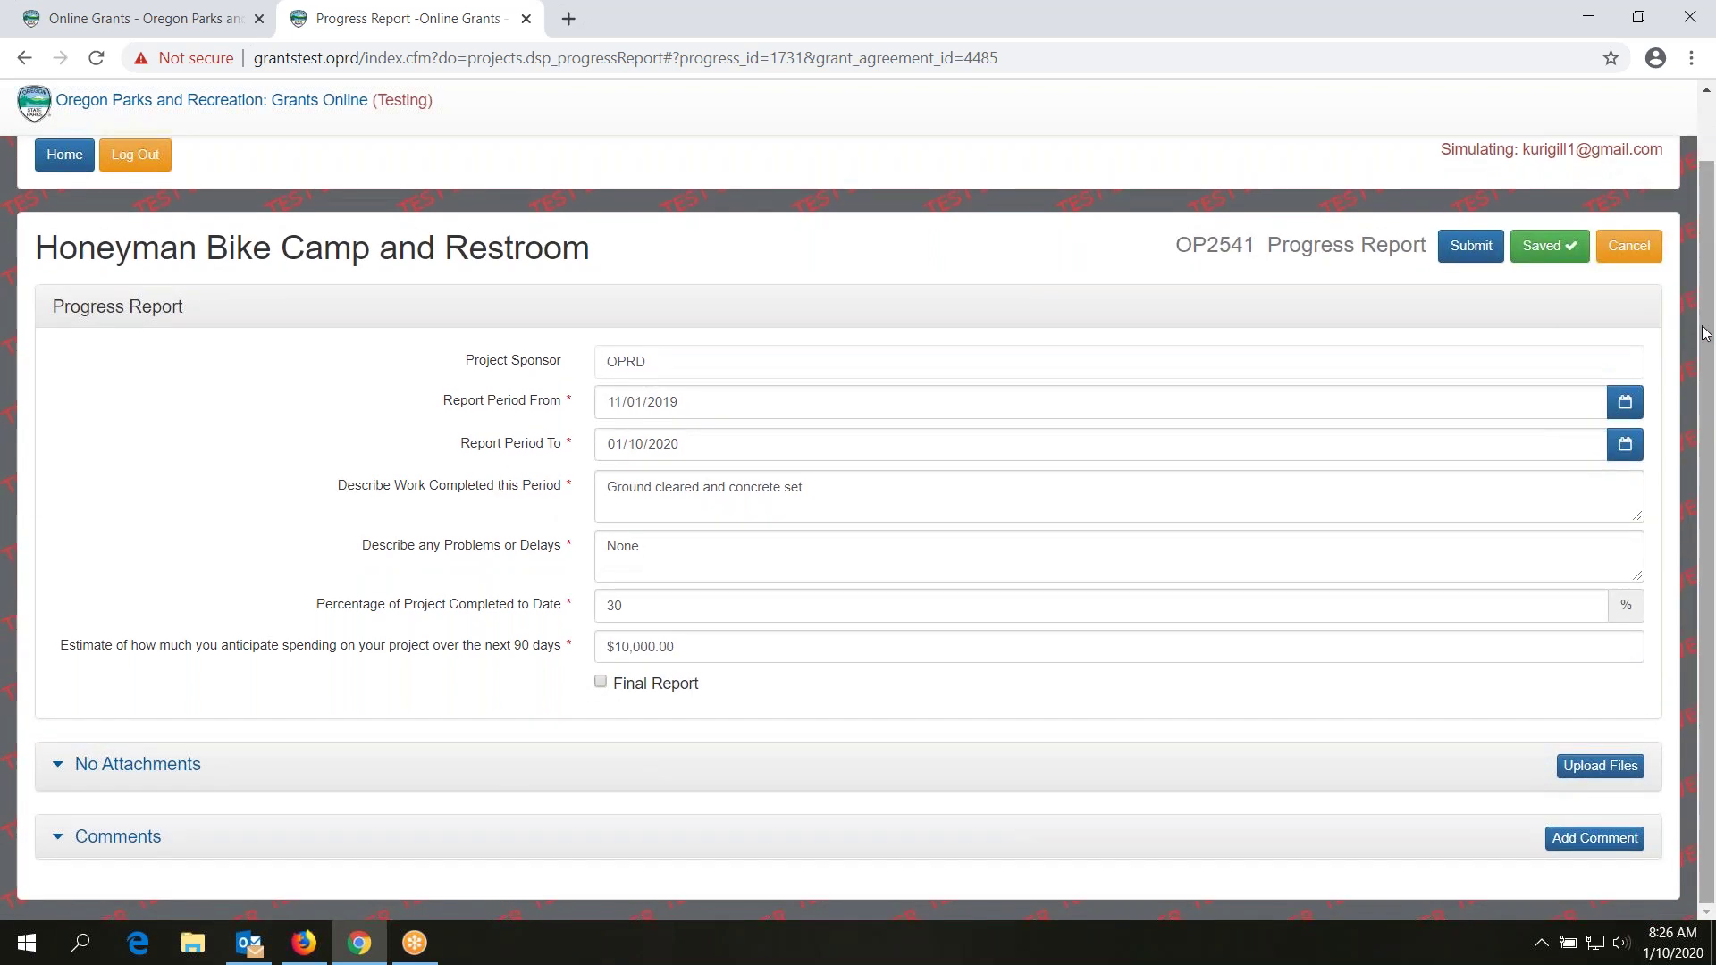
left_click(1604, 774)
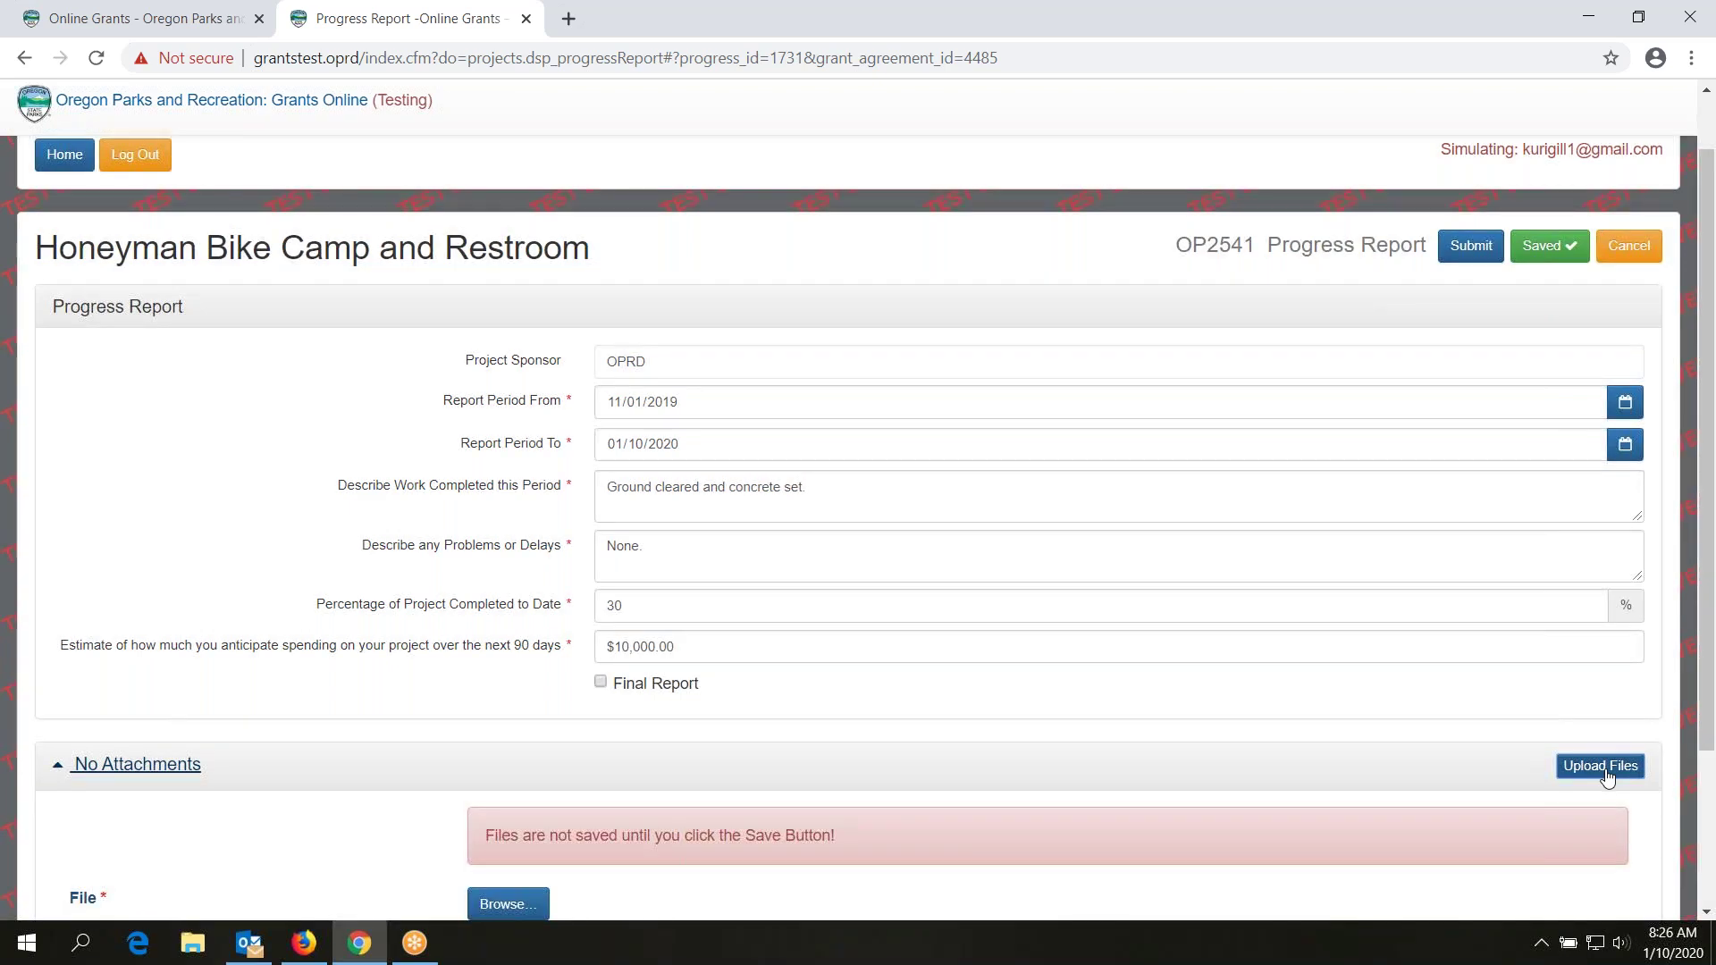
left_click_drag(1711, 560, 1714, 767)
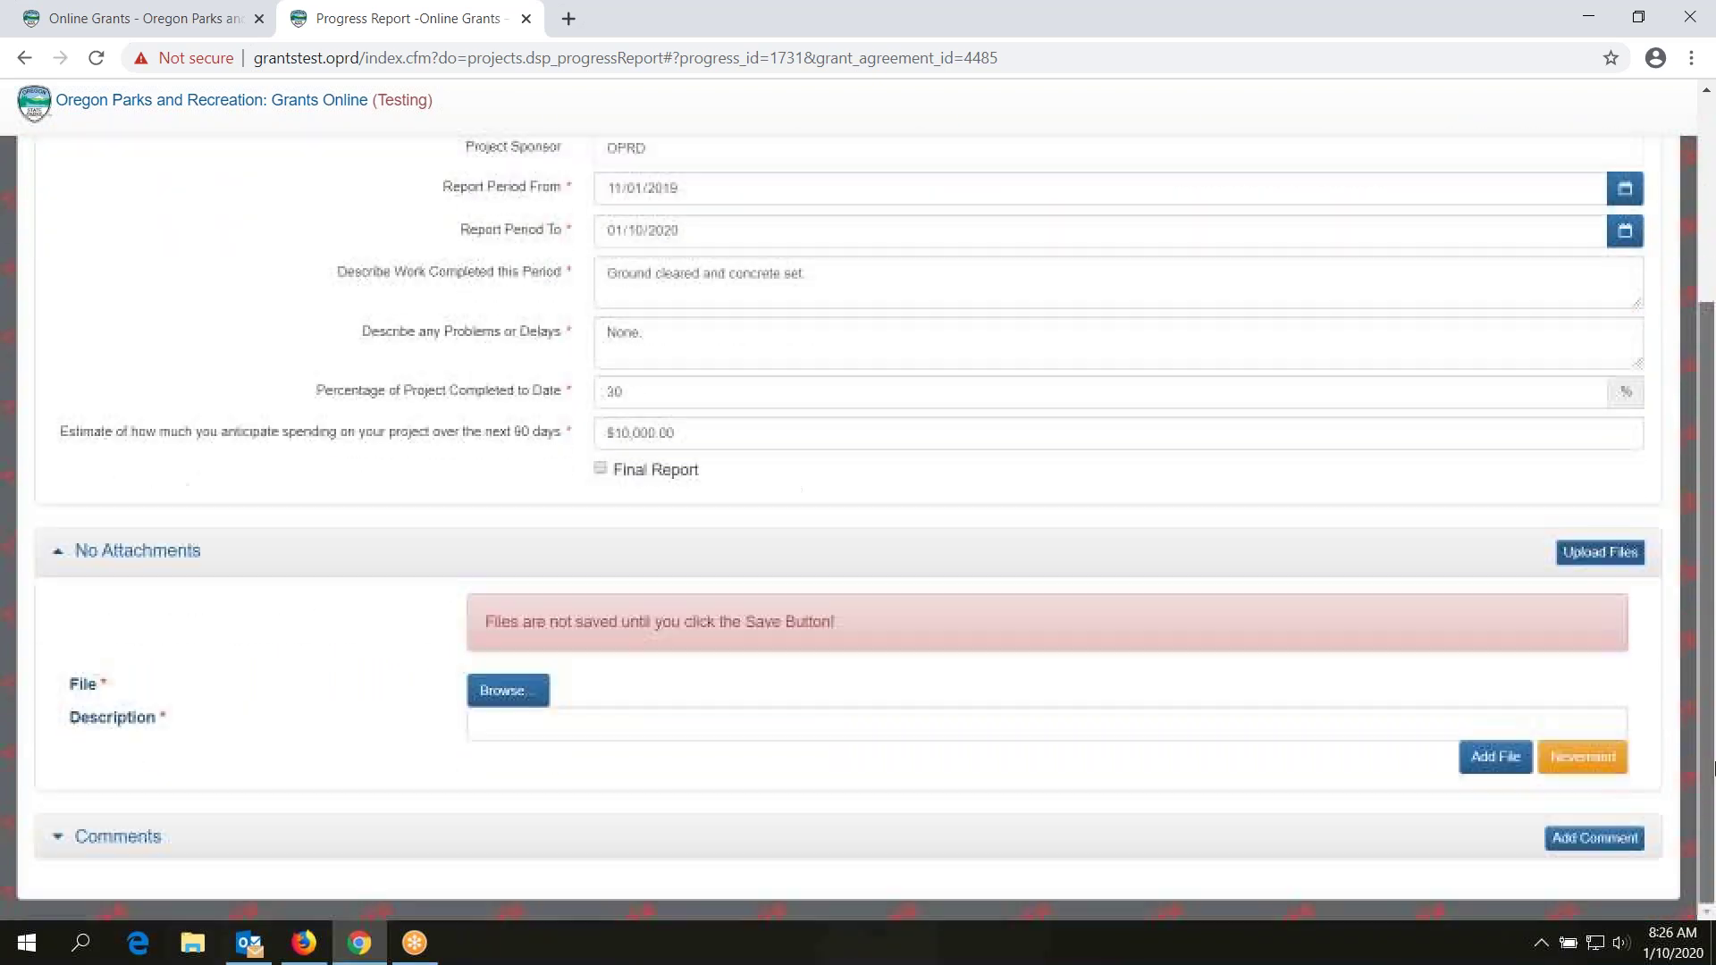
left_click(498, 697)
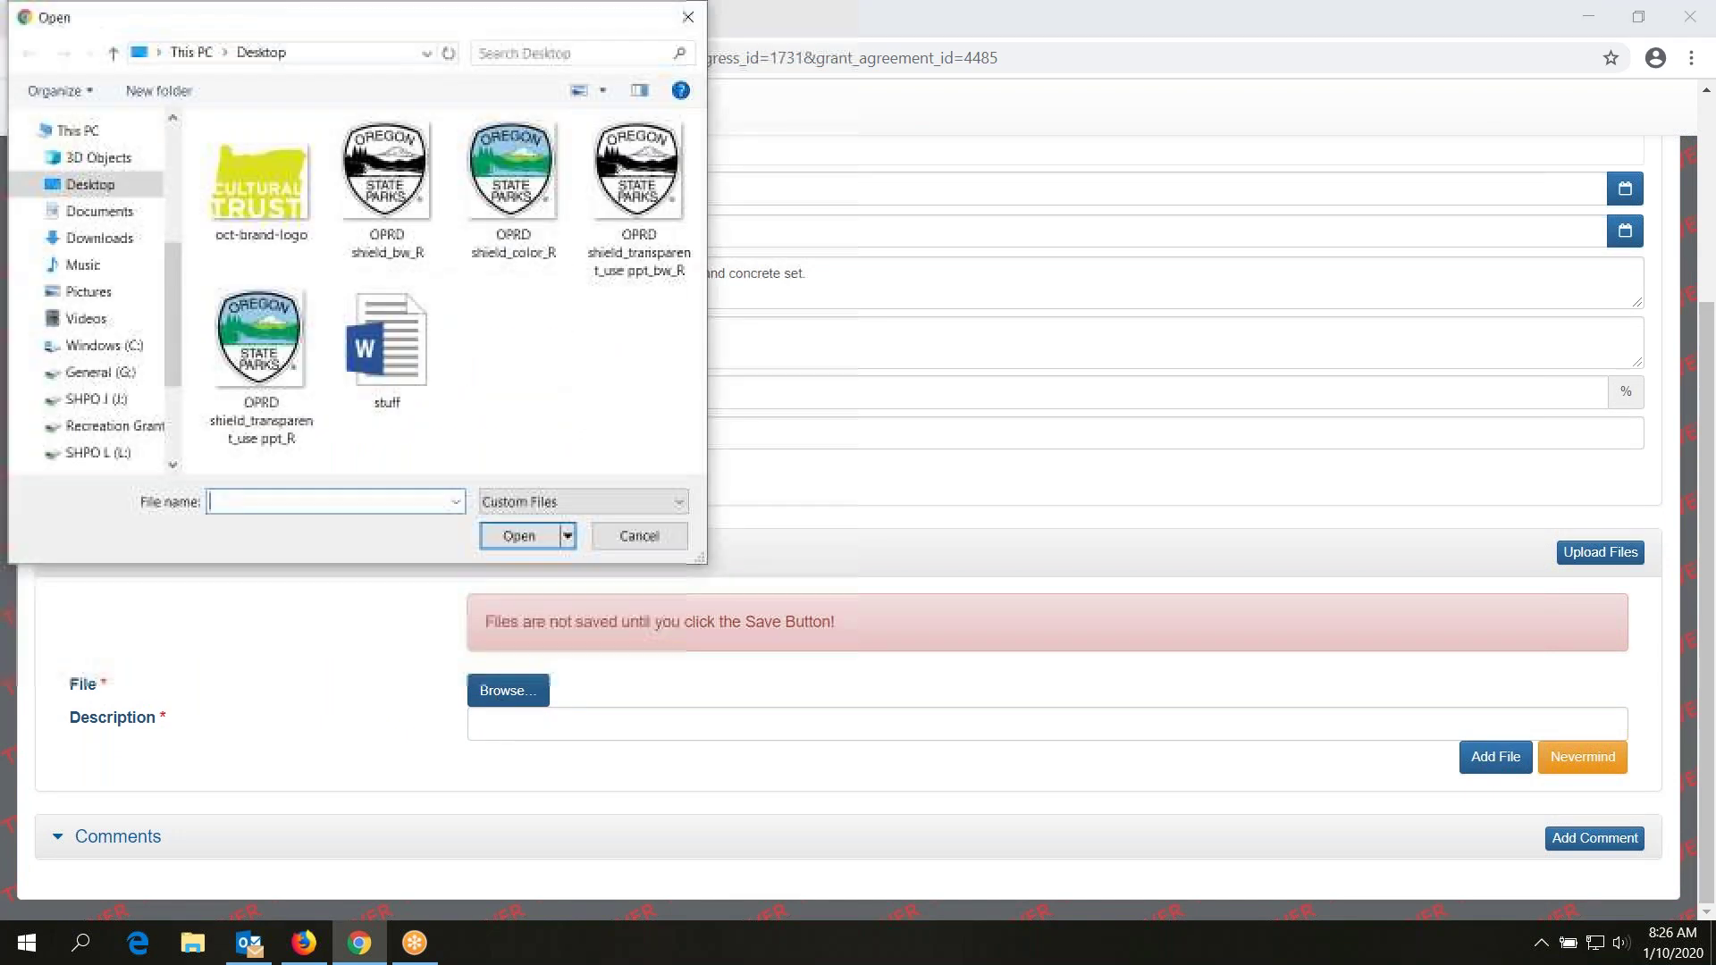
left_click(273, 351)
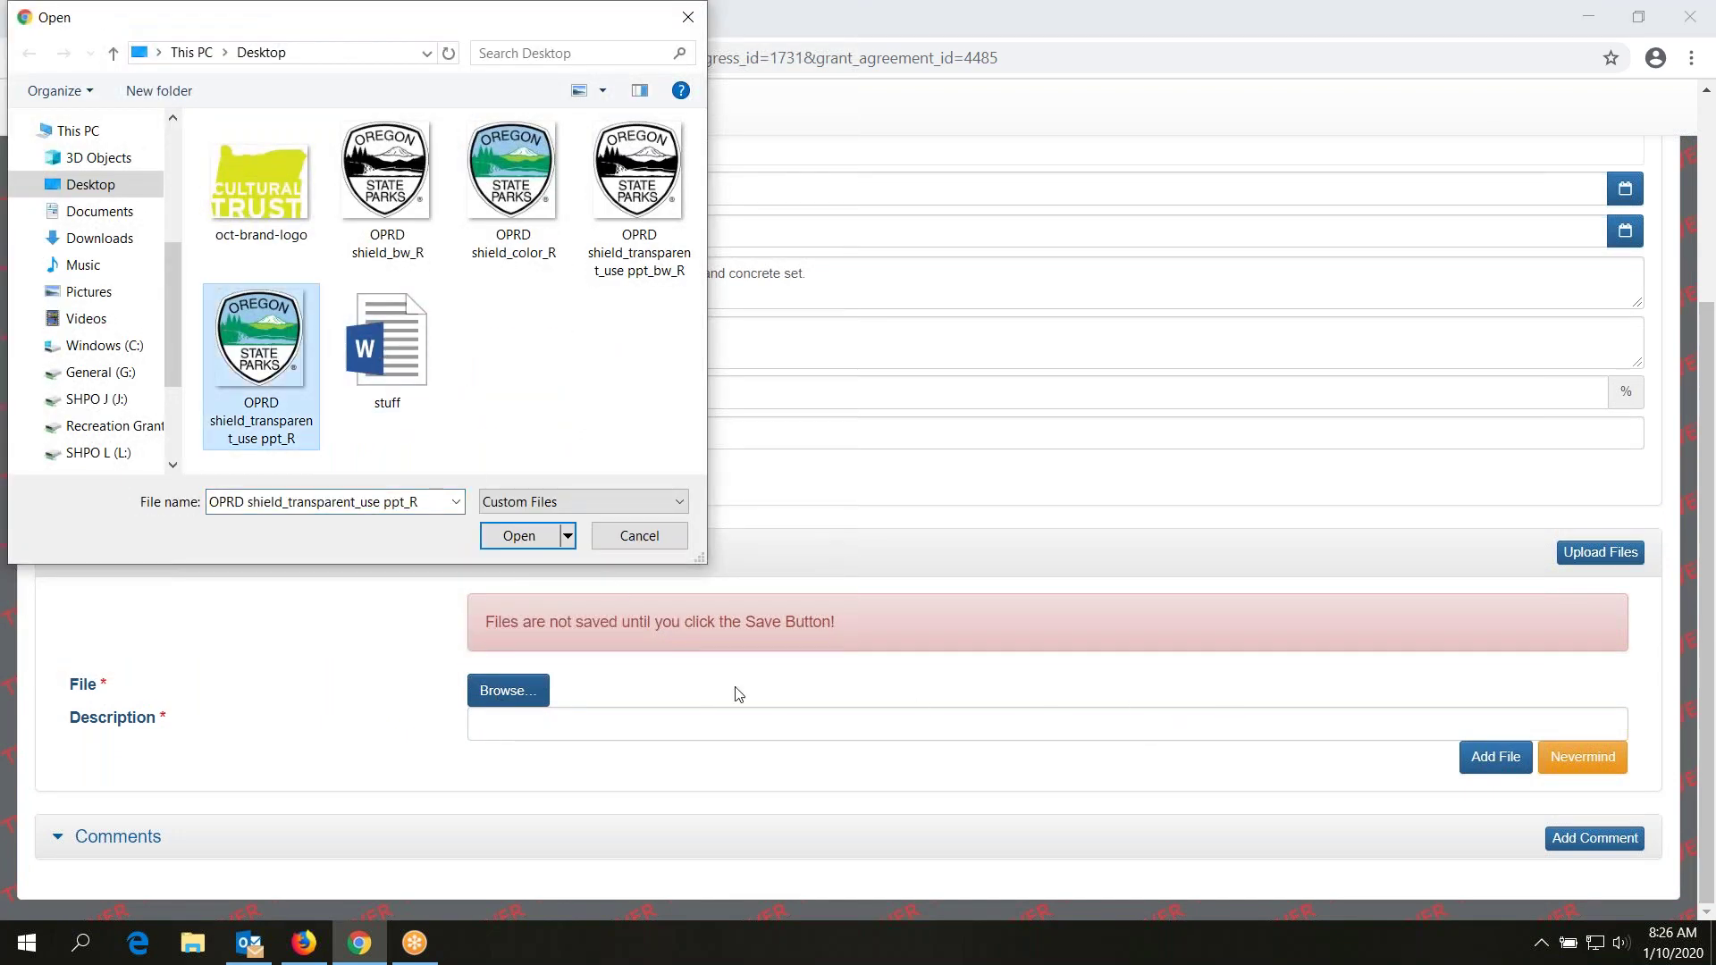
left_click(524, 538)
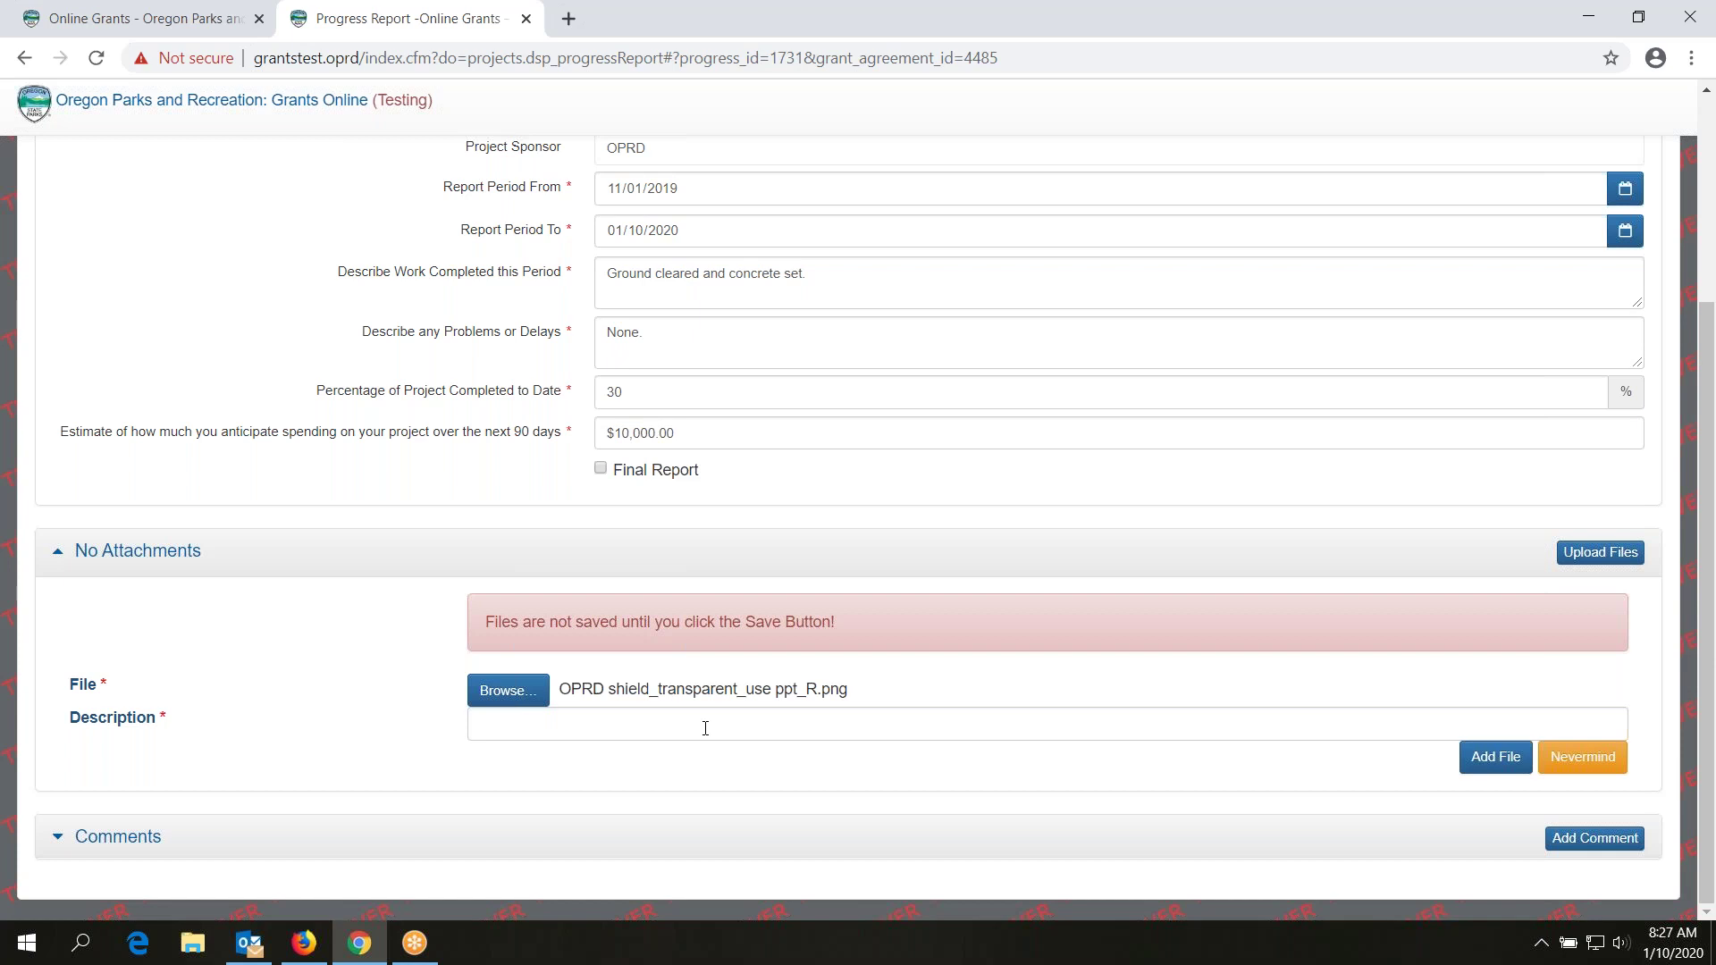
Step: Add the chosen file as an attachment with the description "concrete installation" and save the report
right_click(706, 728)
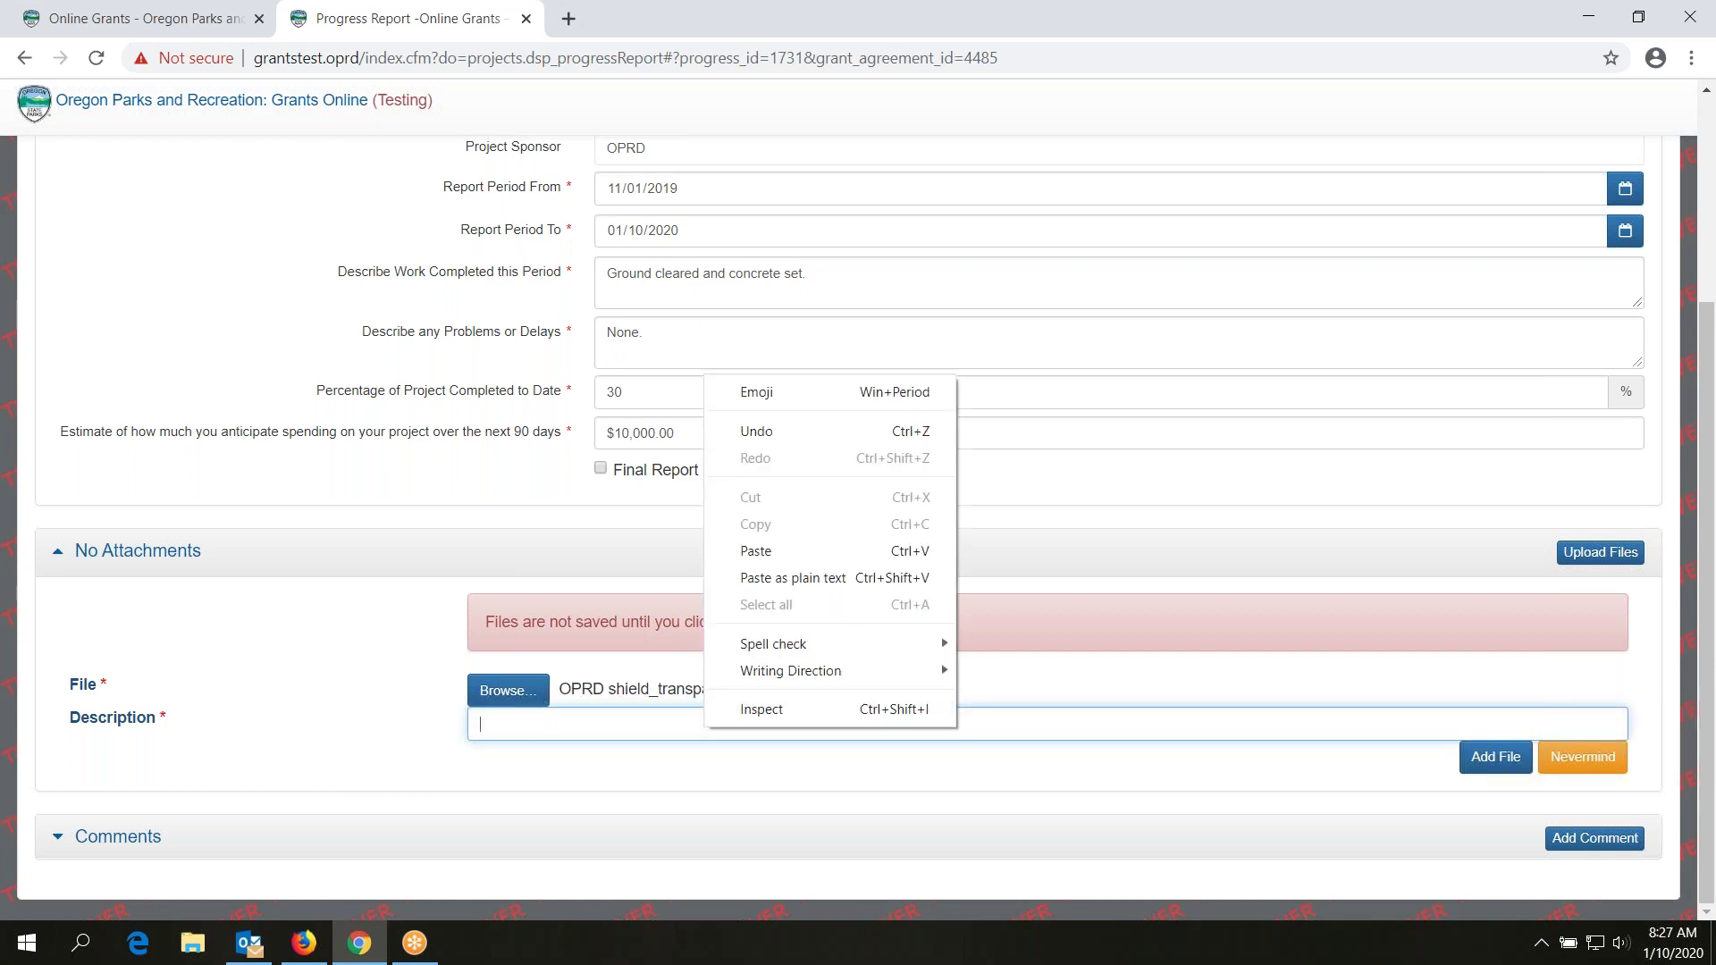
left_click(626, 738)
type("concret")
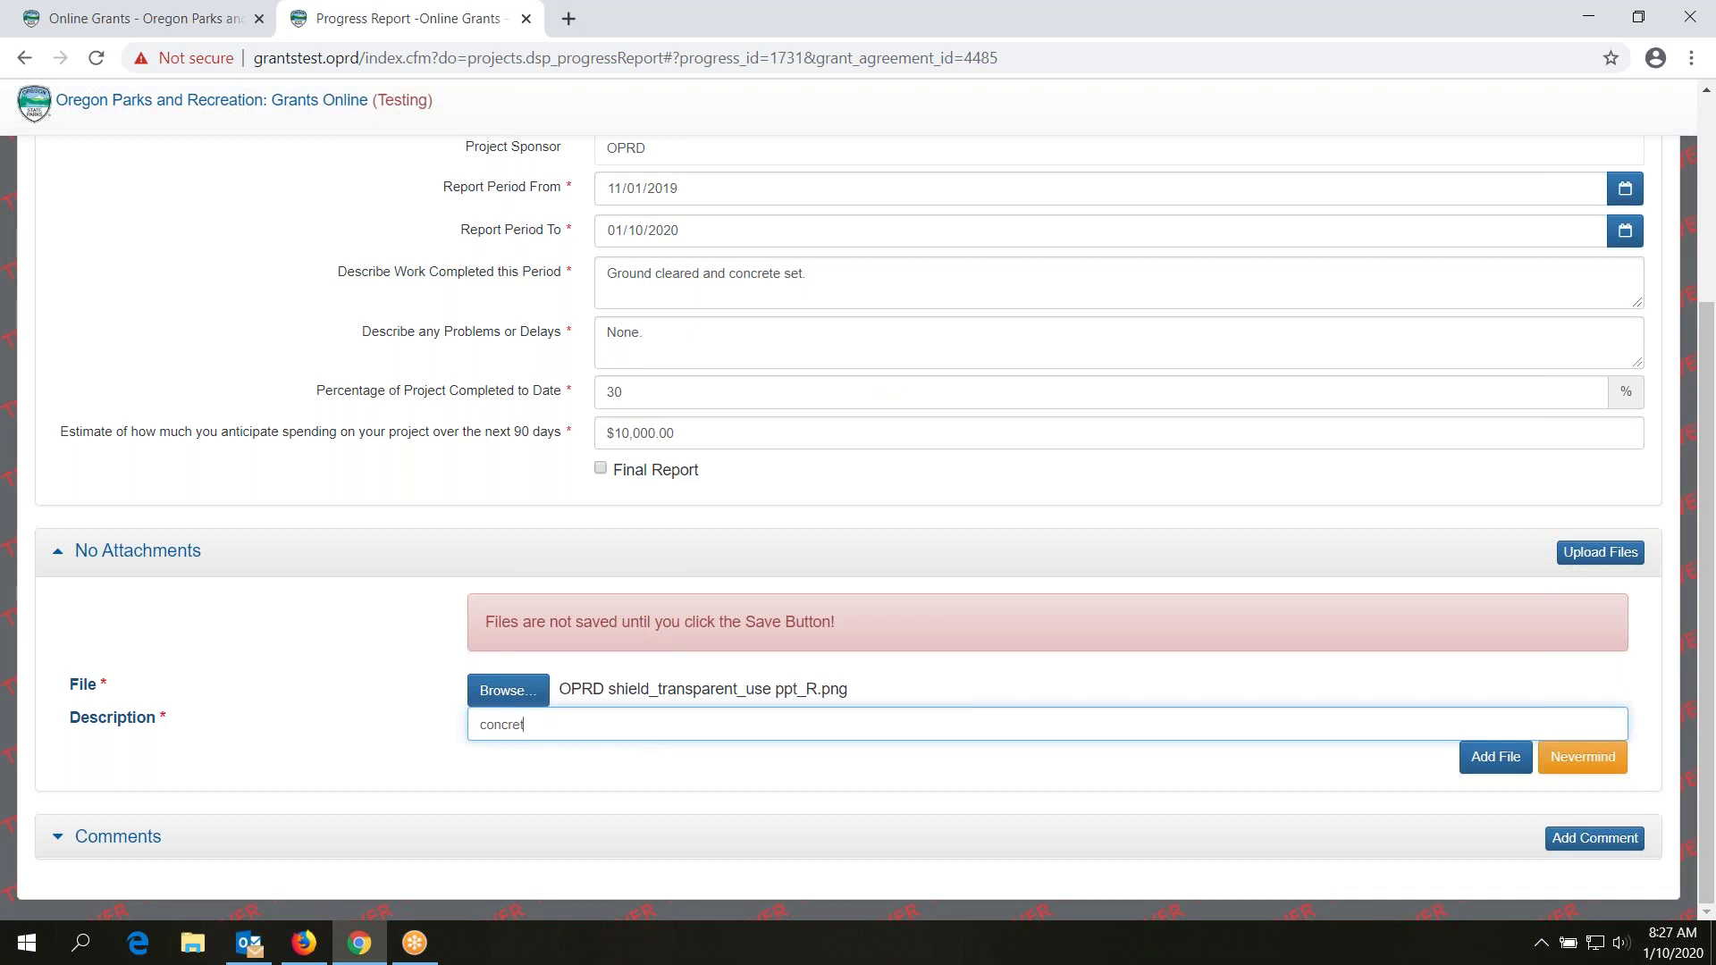
type("e installation")
left_click(1490, 761)
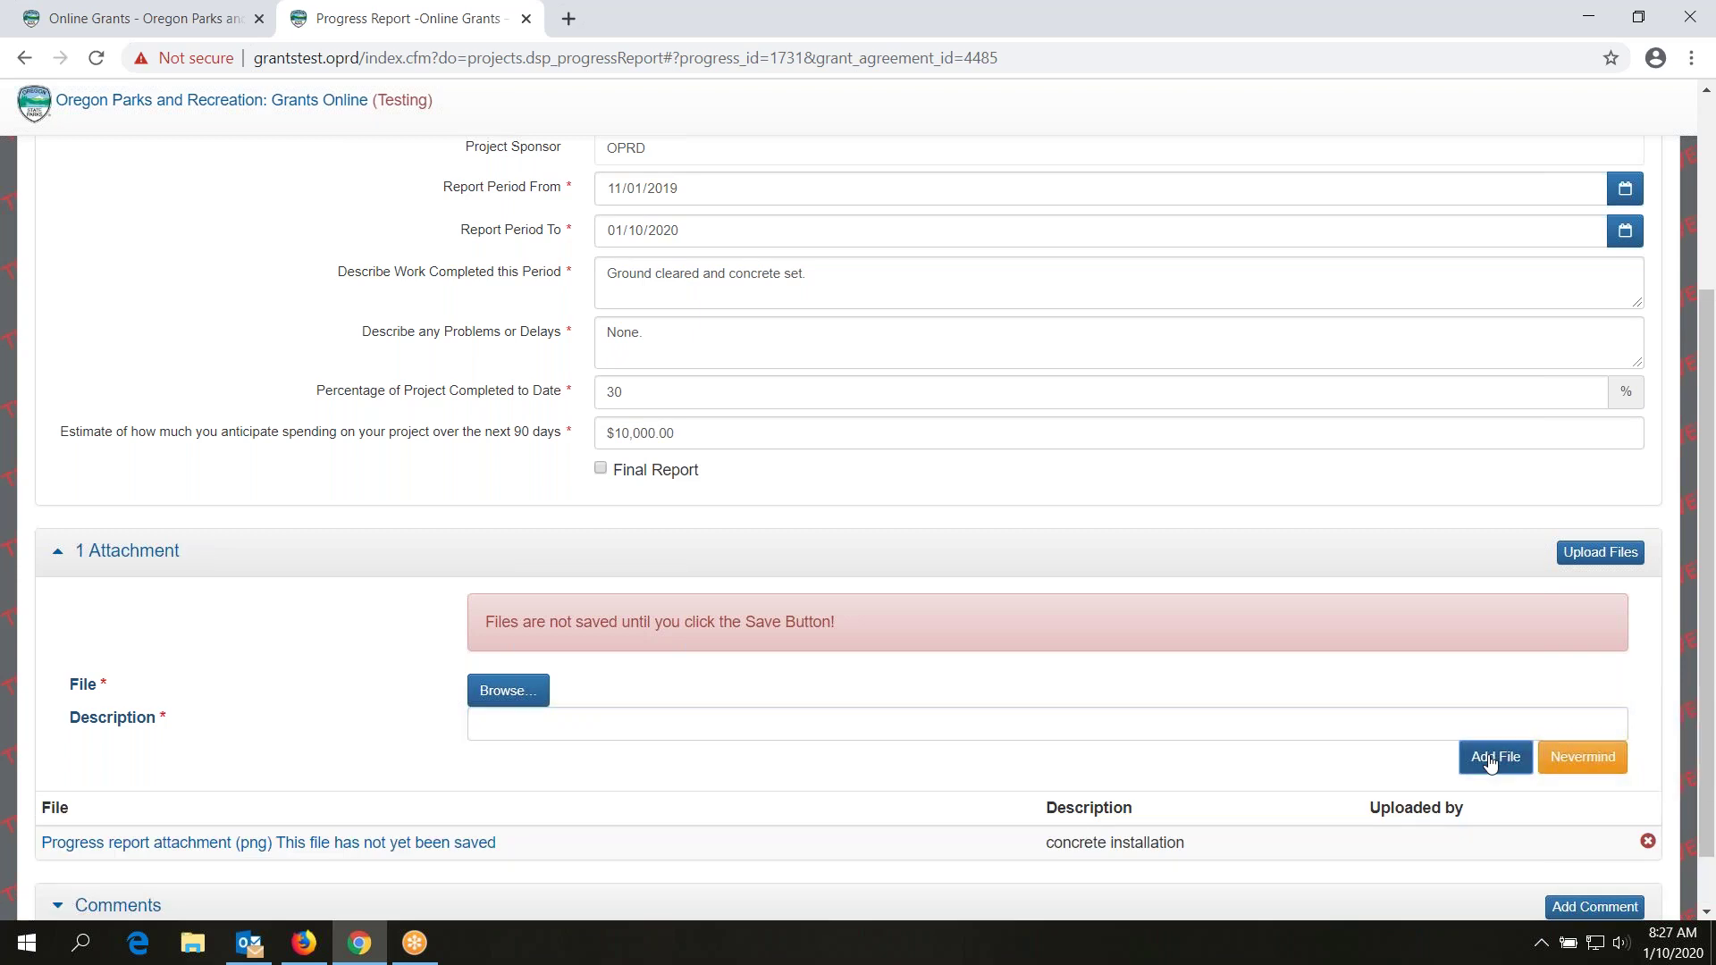
left_click_drag(1705, 715, 1707, 556)
left_click(1566, 326)
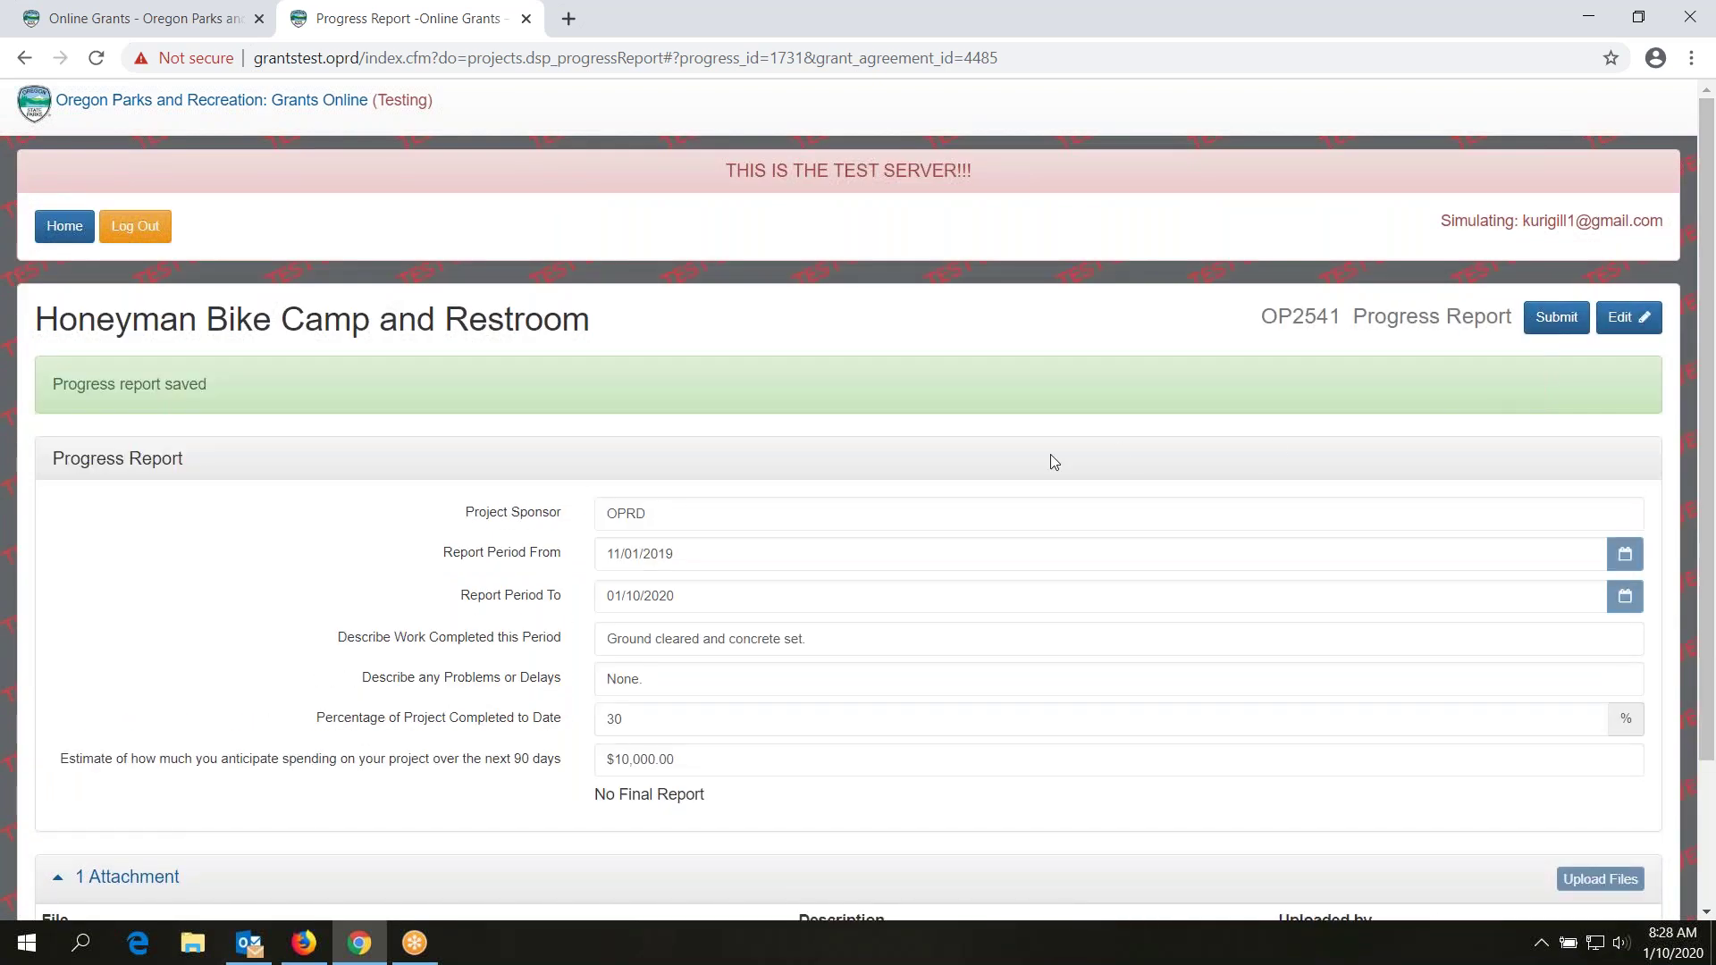
Step: Reopen the saved progress report for editing and start a new comment on it
left_click_drag(1708, 308, 1713, 487)
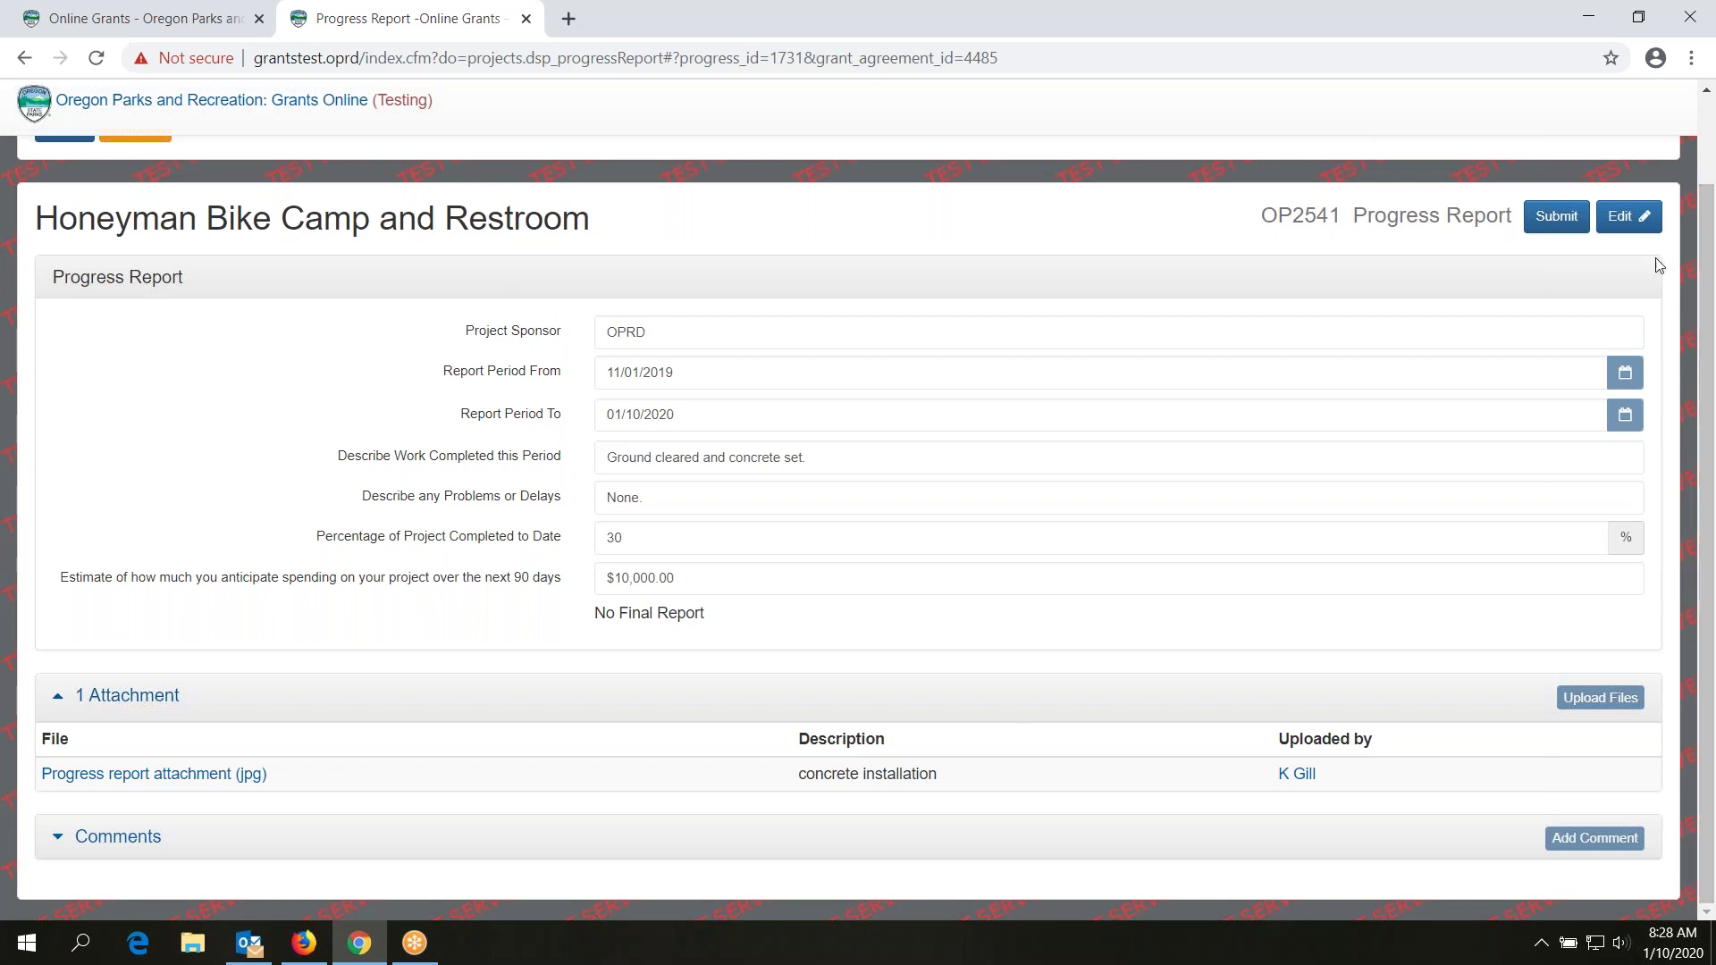
left_click(1628, 218)
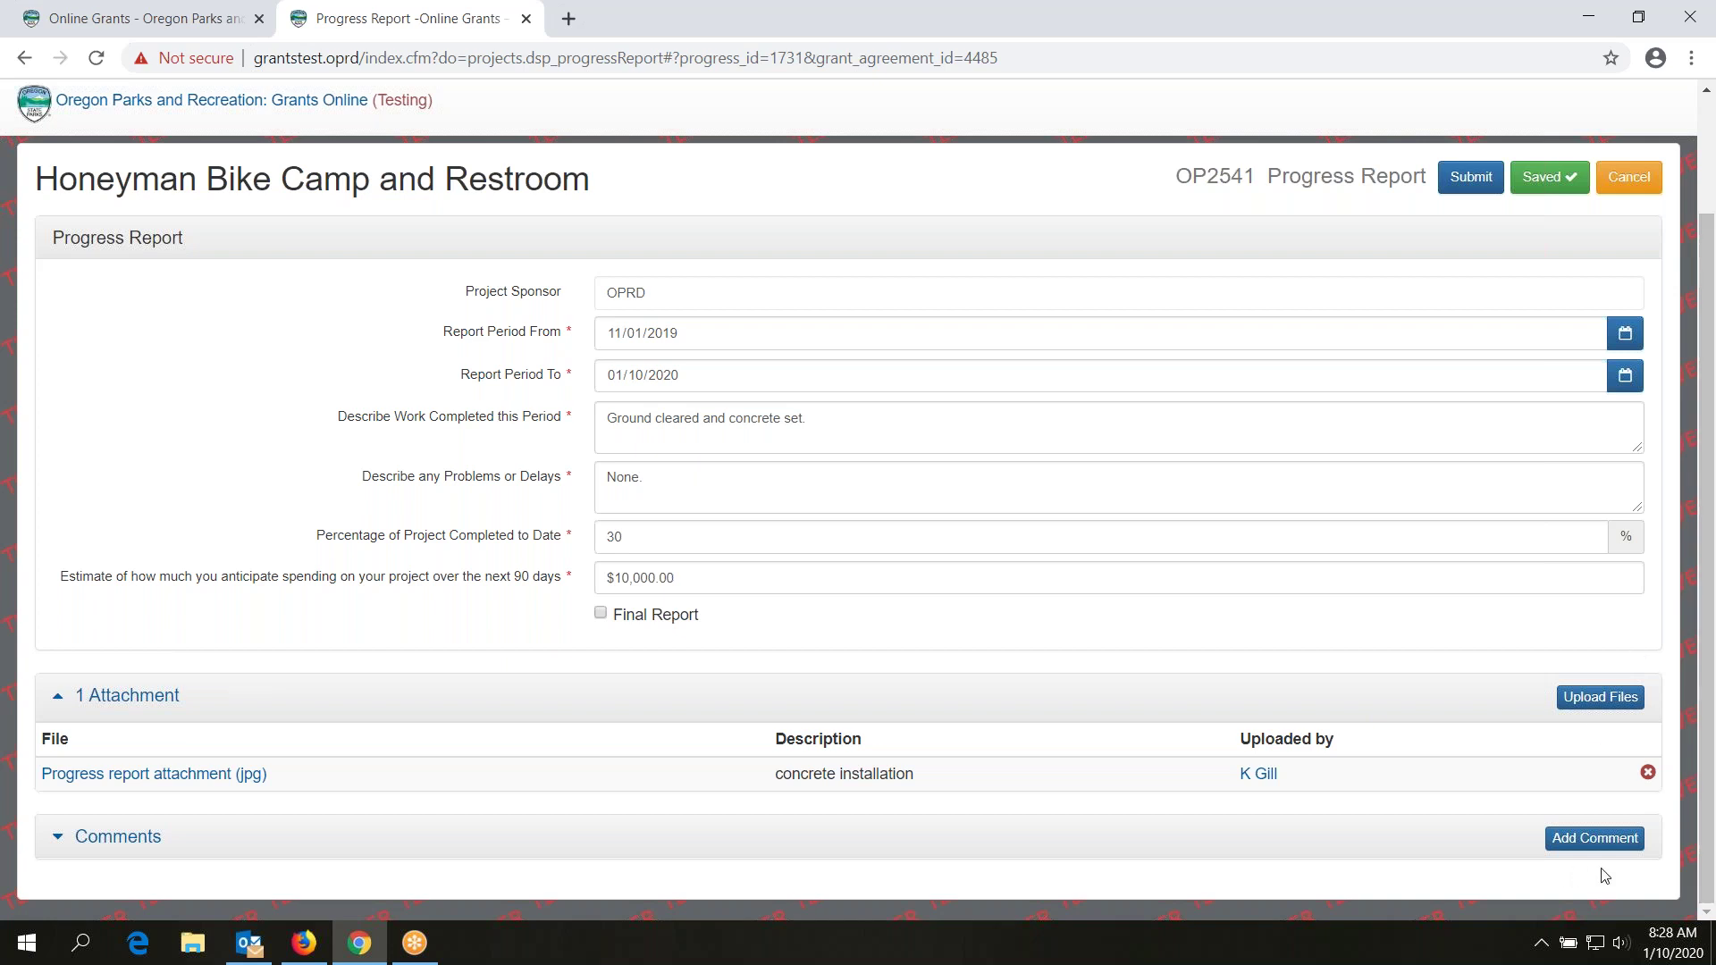
left_click(1620, 849)
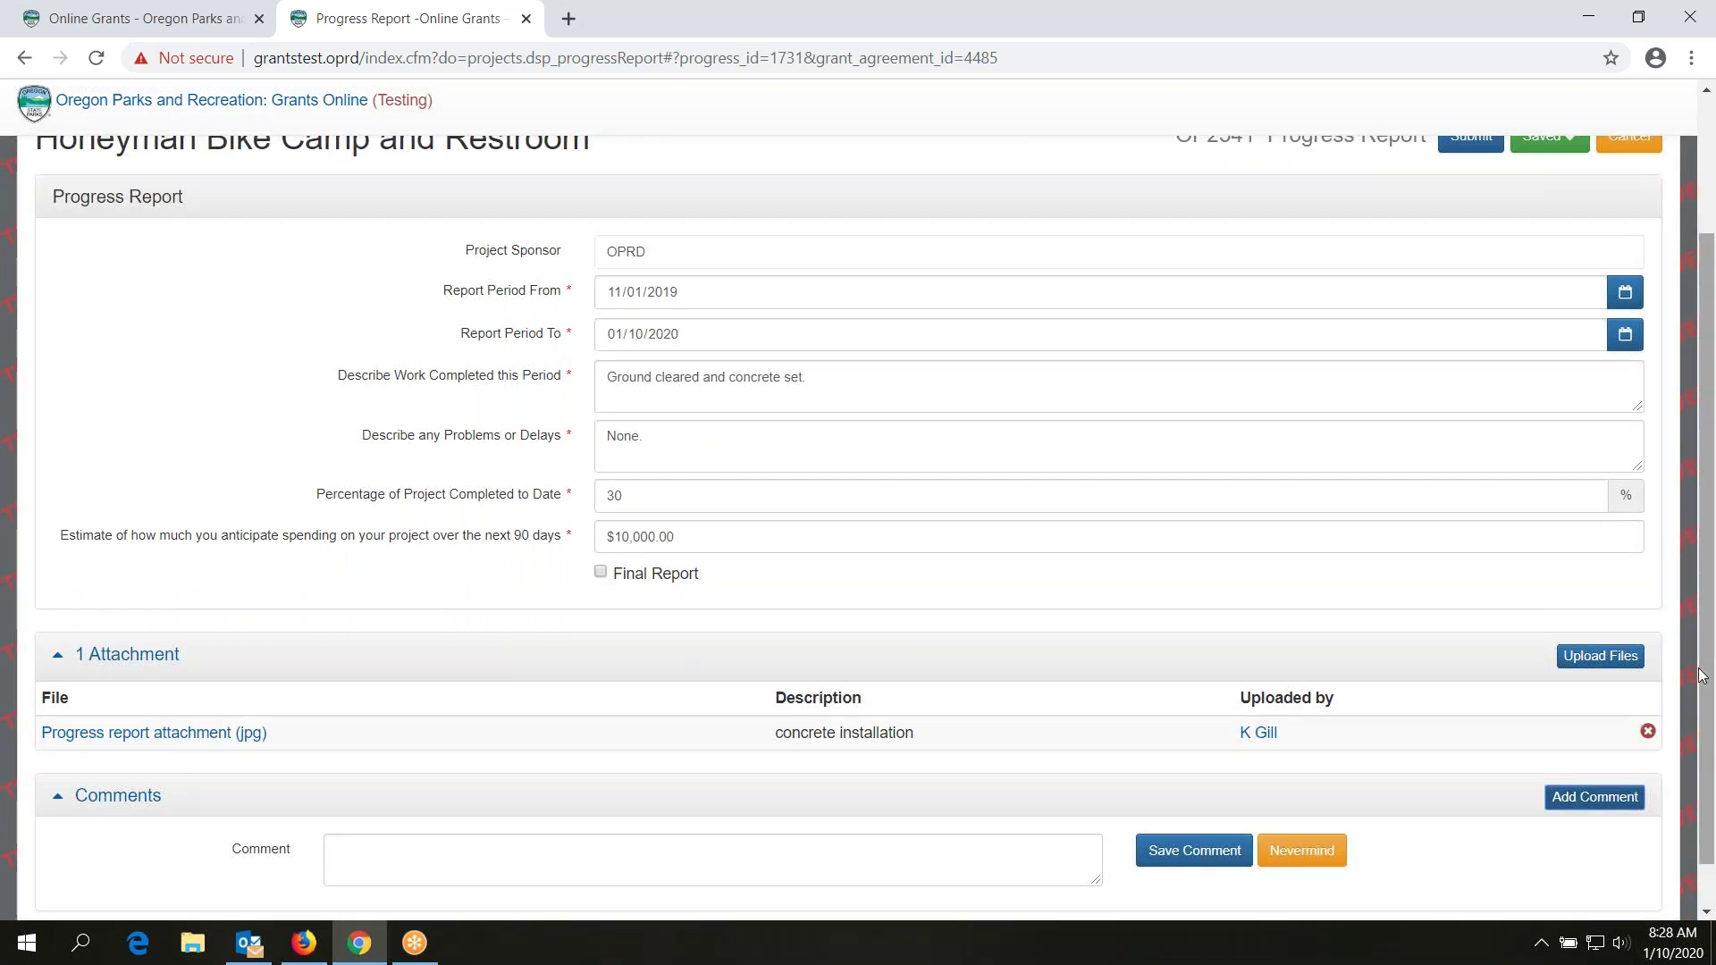
scroll(1712, 774, "down", 1)
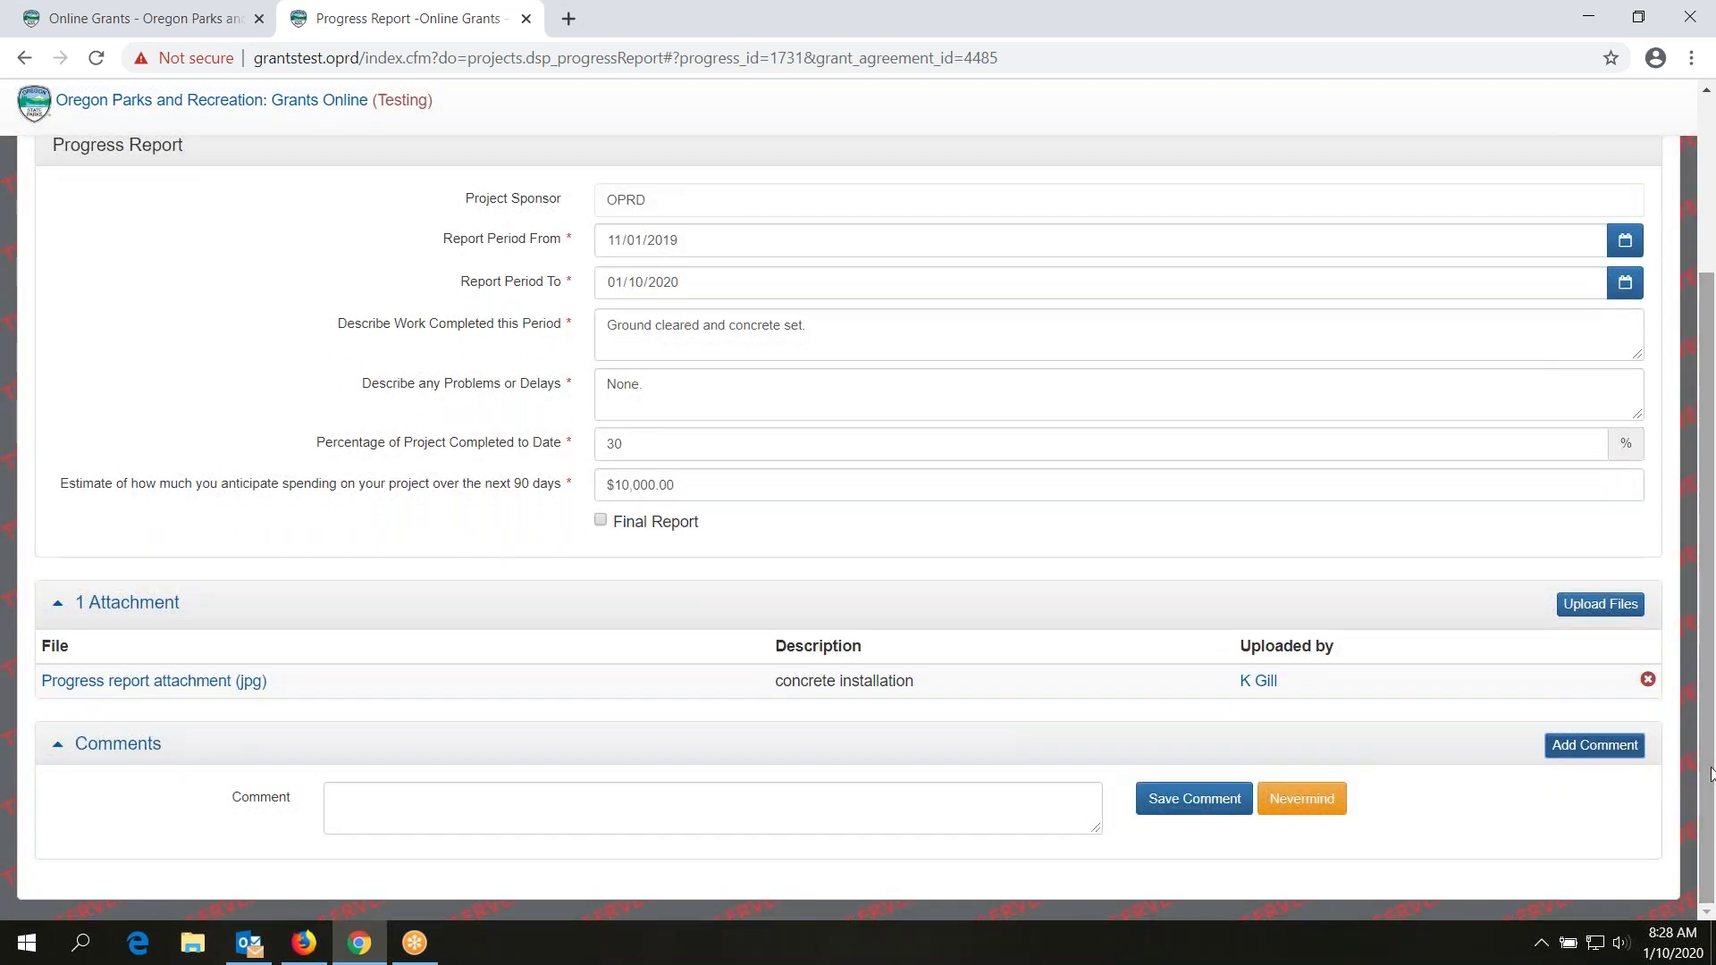
Step: Enter the comment "Volunteers were critical for this work." and save it to the progress report
left_click(1001, 806)
type("Vo")
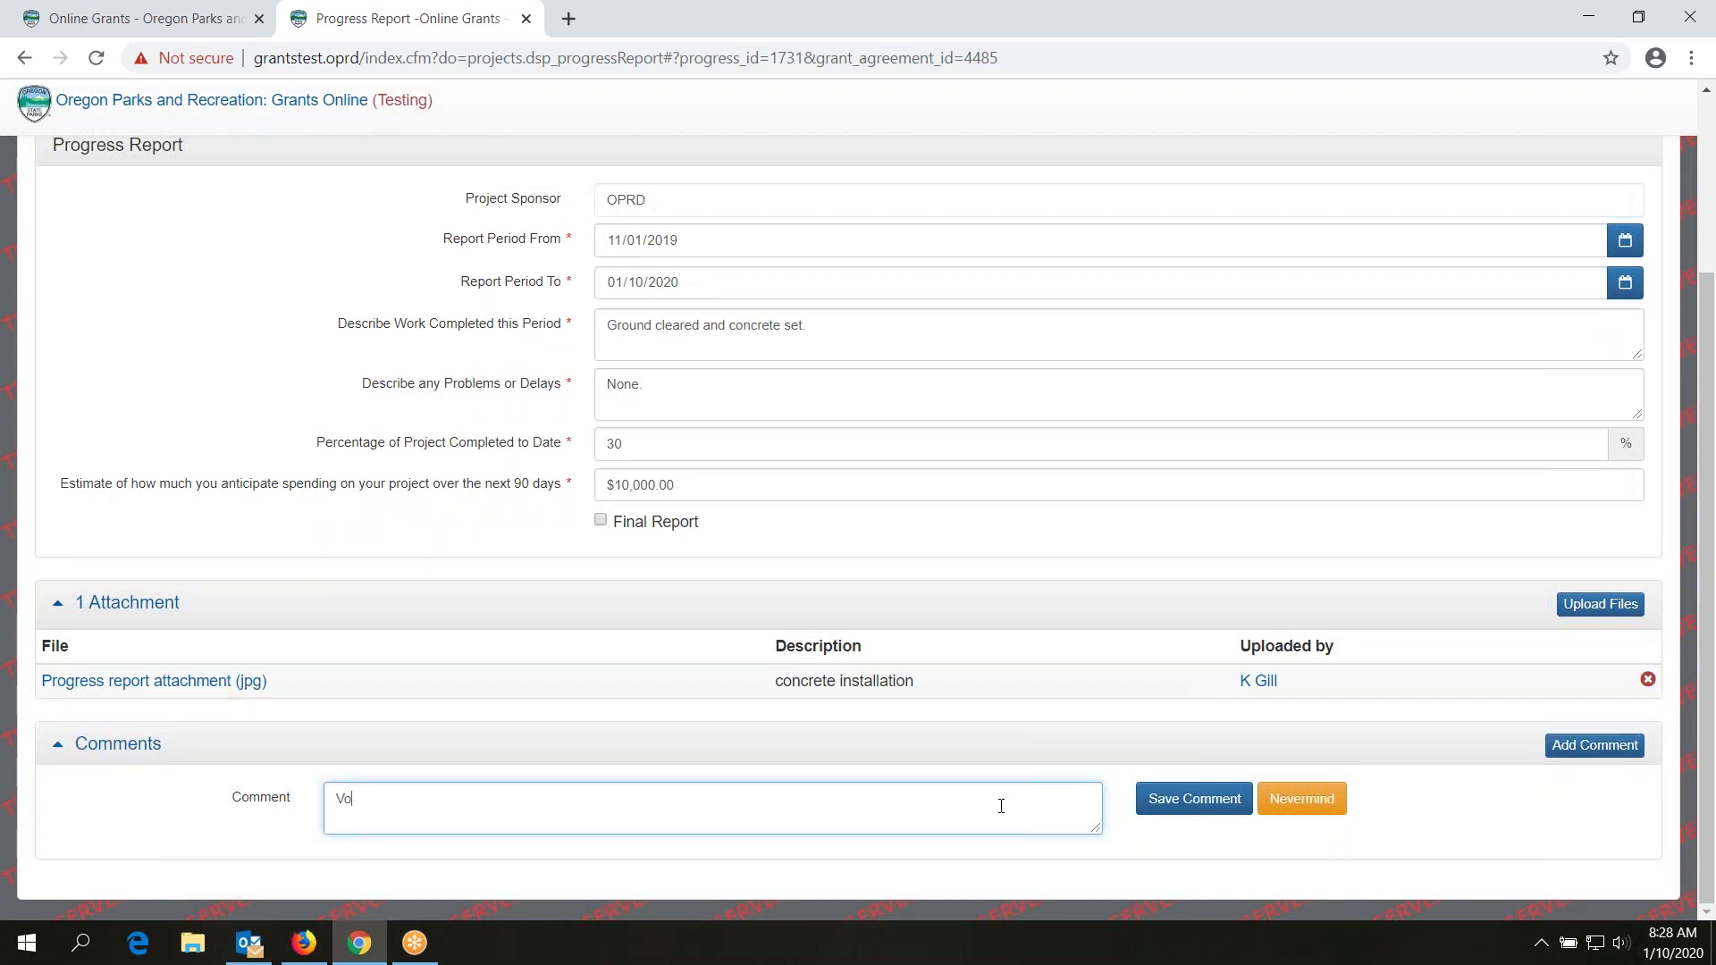
type("nluneteers")
key("BackSpace")
key("BackSpace")
key("BackSpace")
key("BackSpace")
key("BackSpace")
key("BackSpace")
type("teers were critical for this work")
left_click(1209, 801)
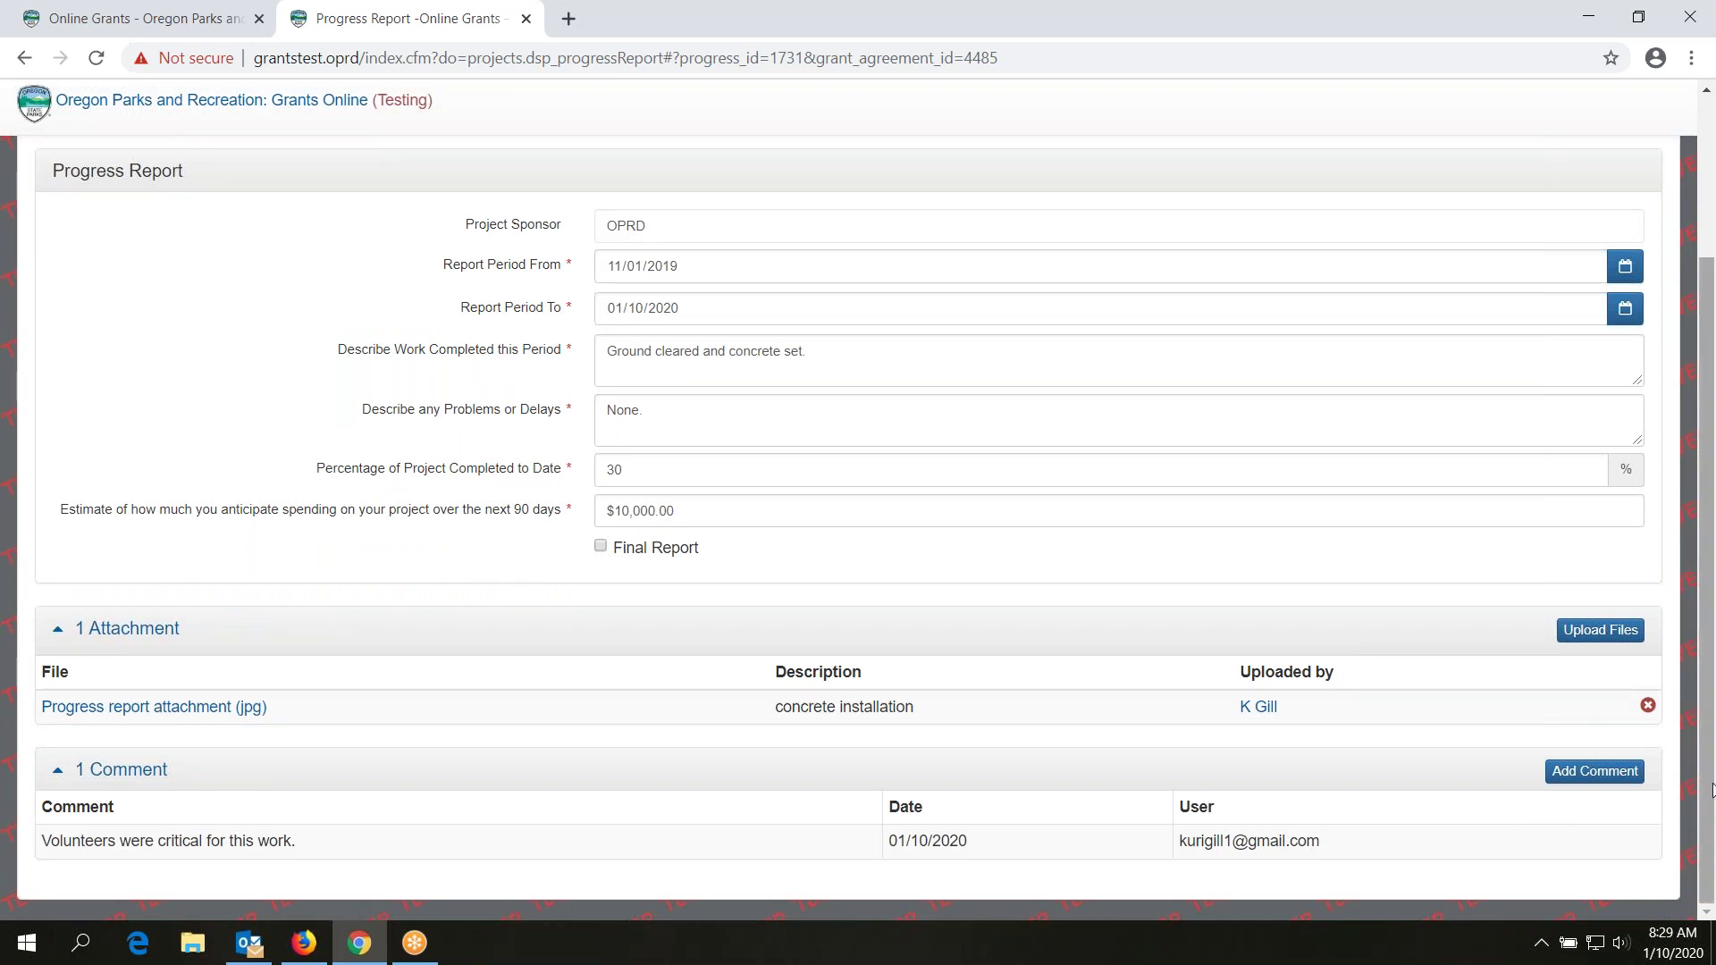
Step: Save the progress report again with its attachment and comment, and look over the page
left_click_drag(1710, 791, 1713, 605)
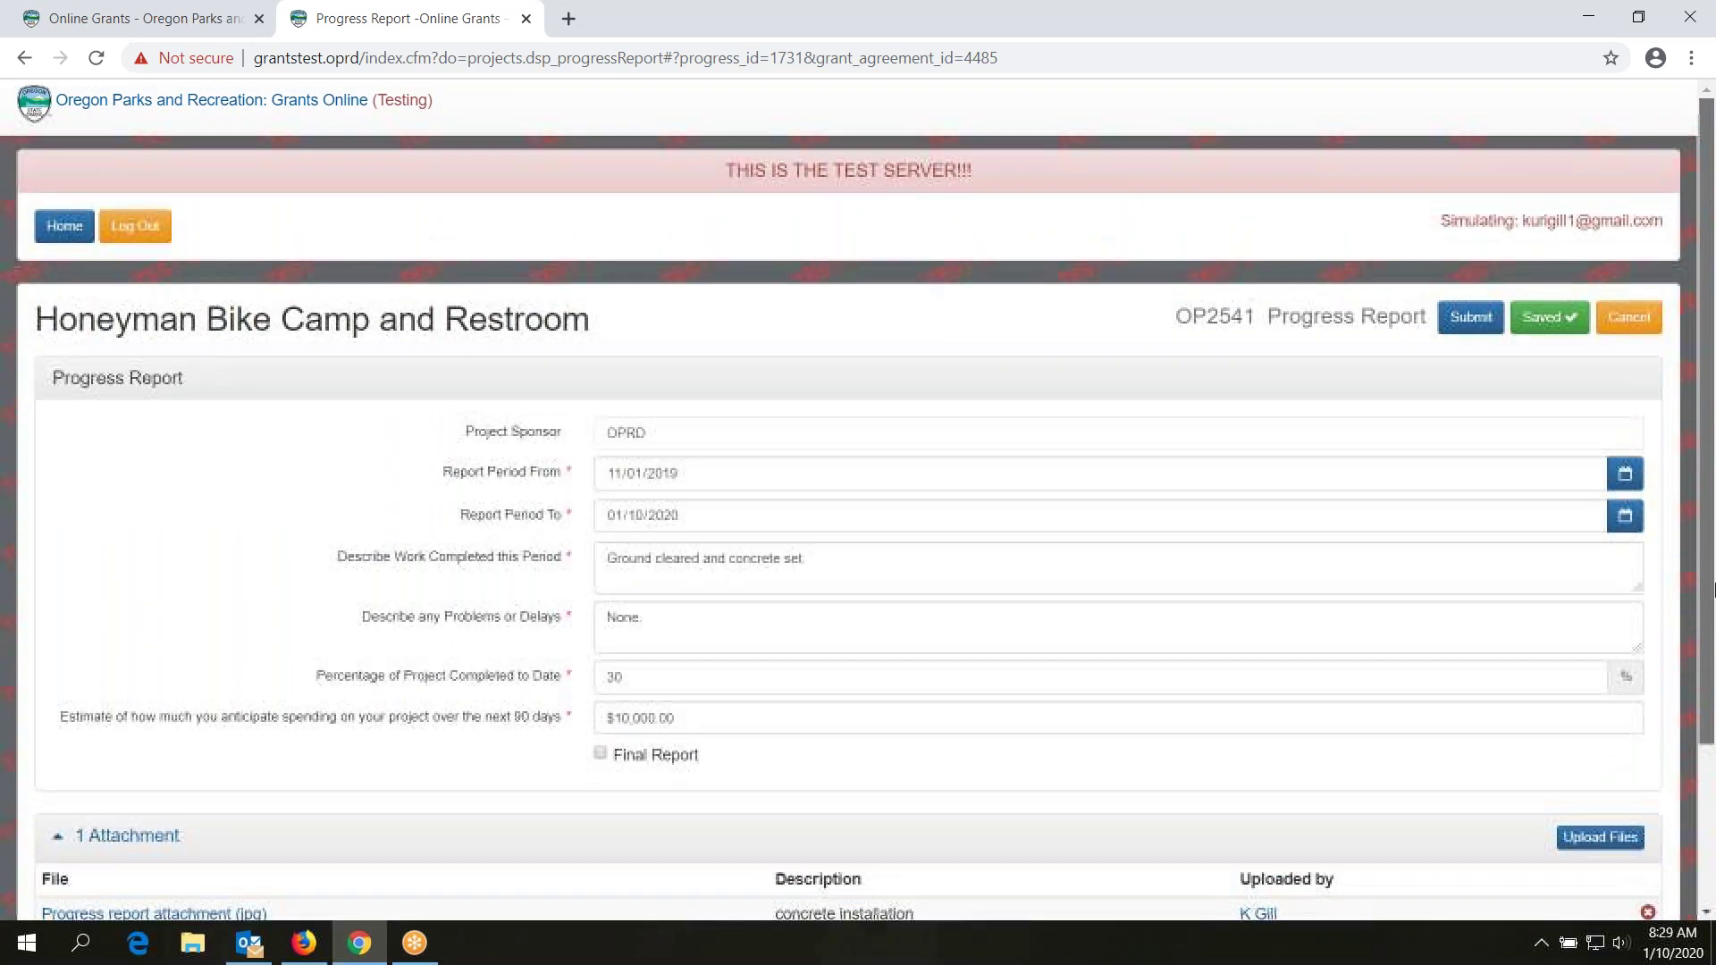
left_click(1537, 319)
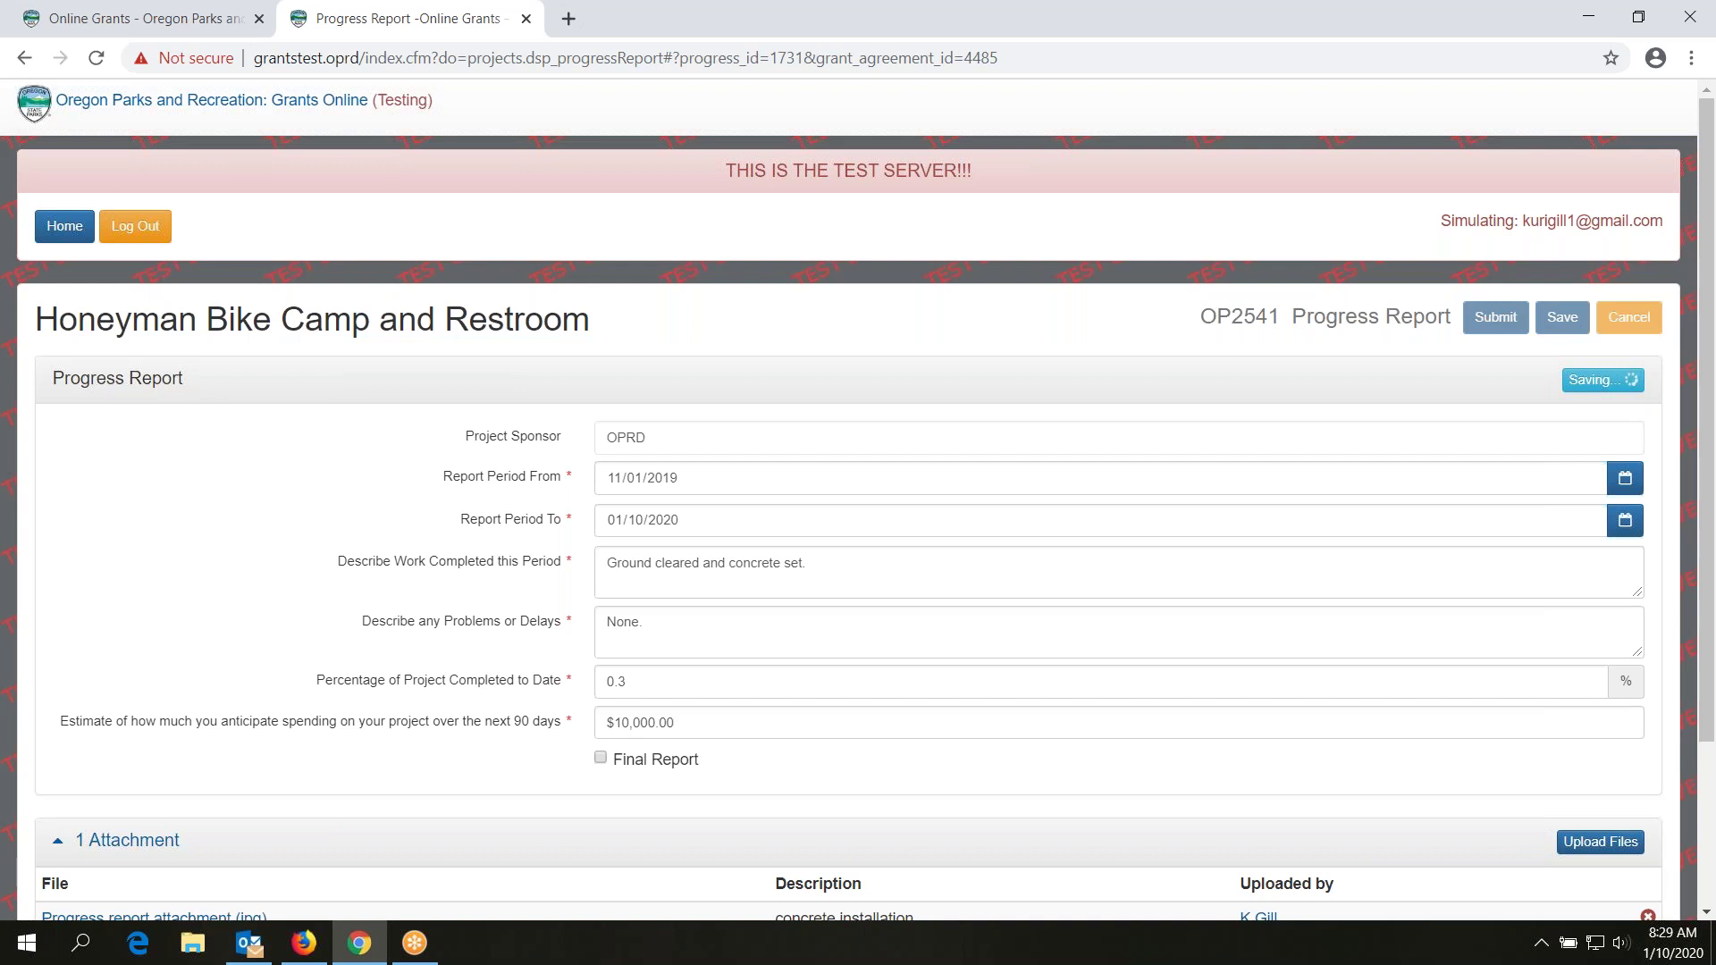
left_click_drag(1707, 278, 1712, 505)
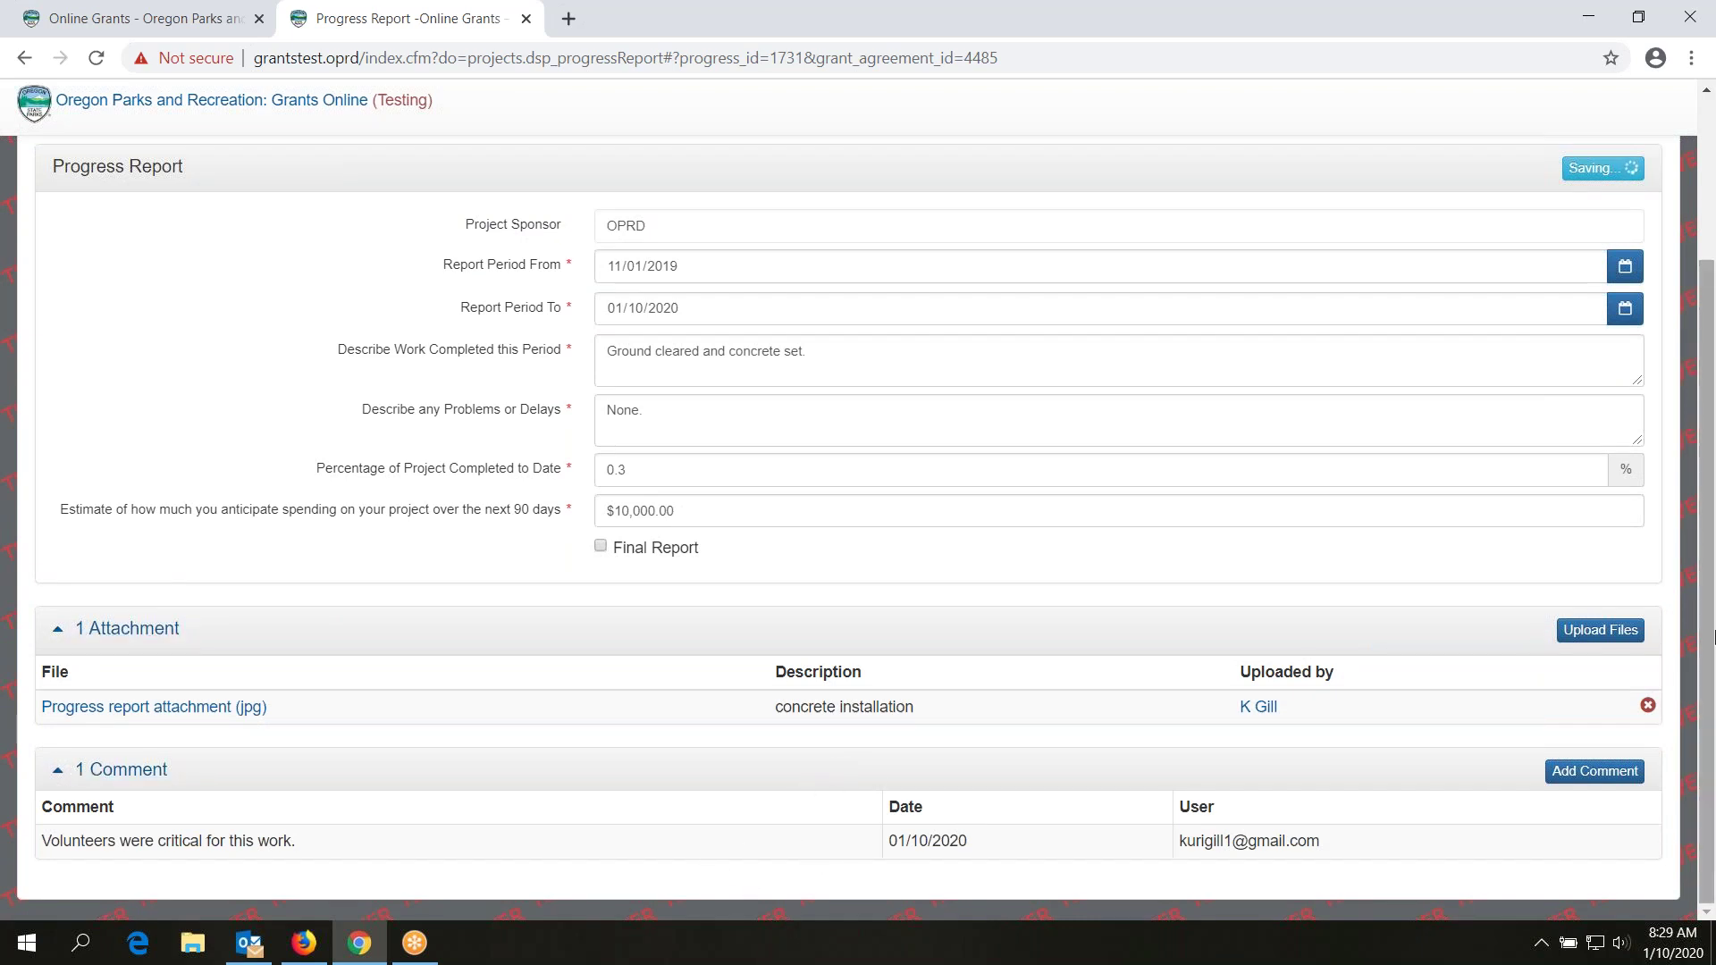
scroll(1707, 632, "up", 3)
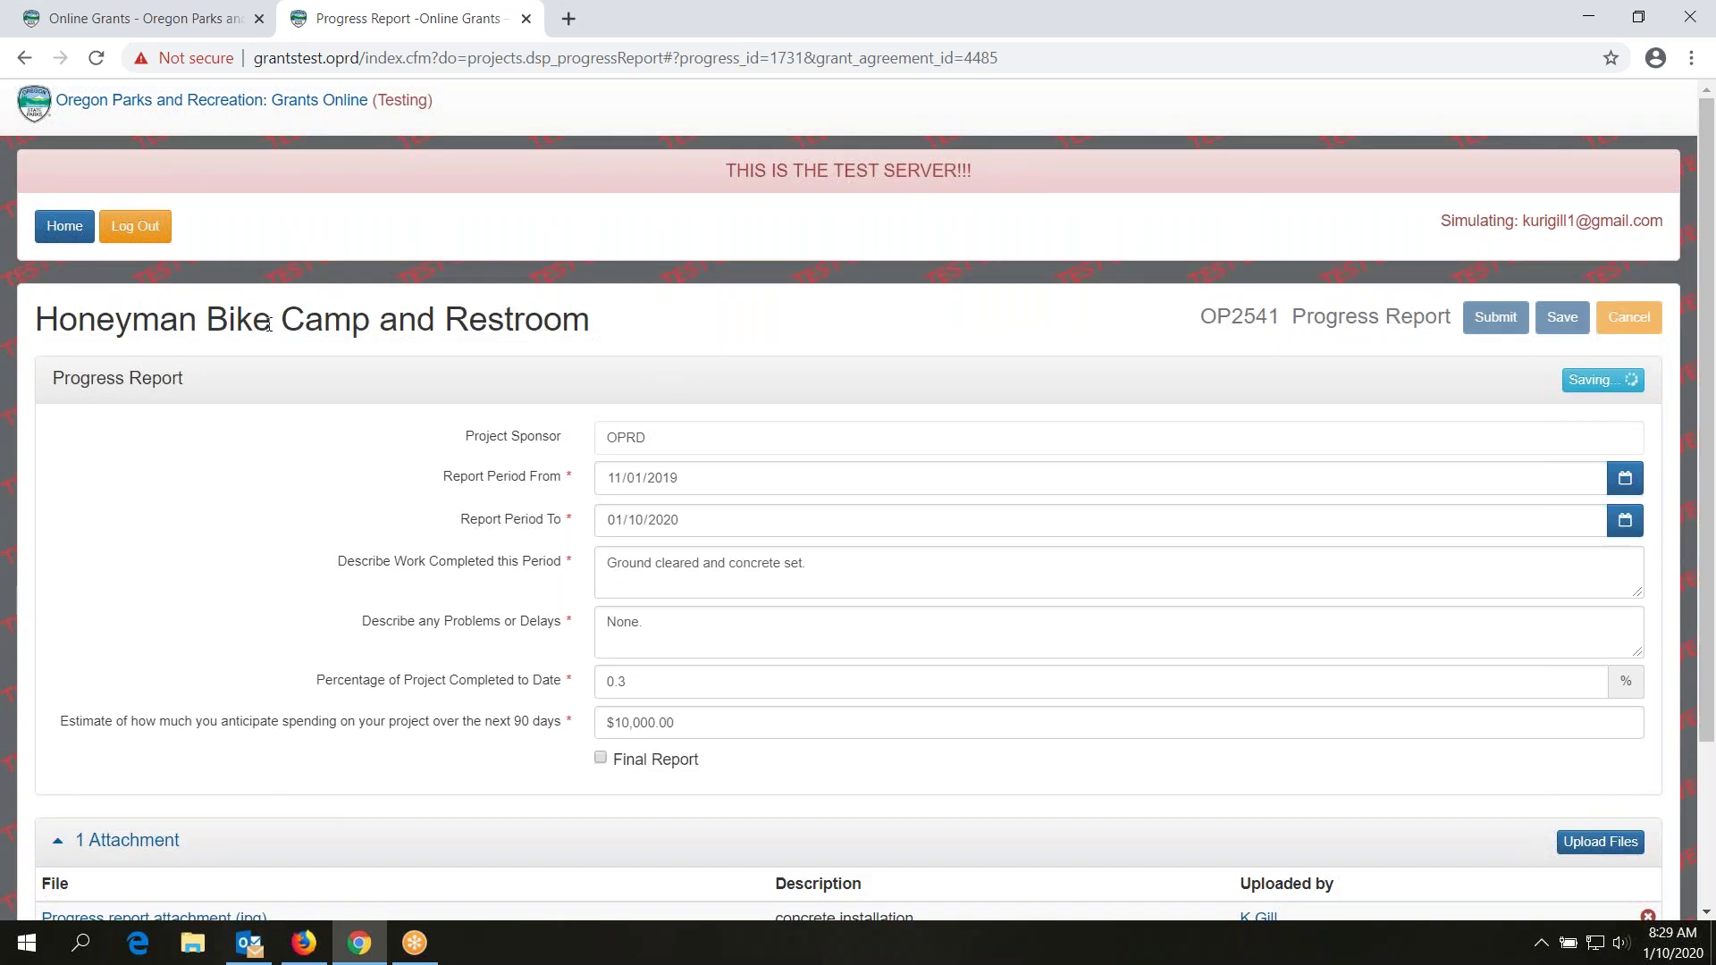
Step: Leave the report for the home page and list the progress reports of the Honeyman Bike Camp and Restroom project
left_click(59, 231)
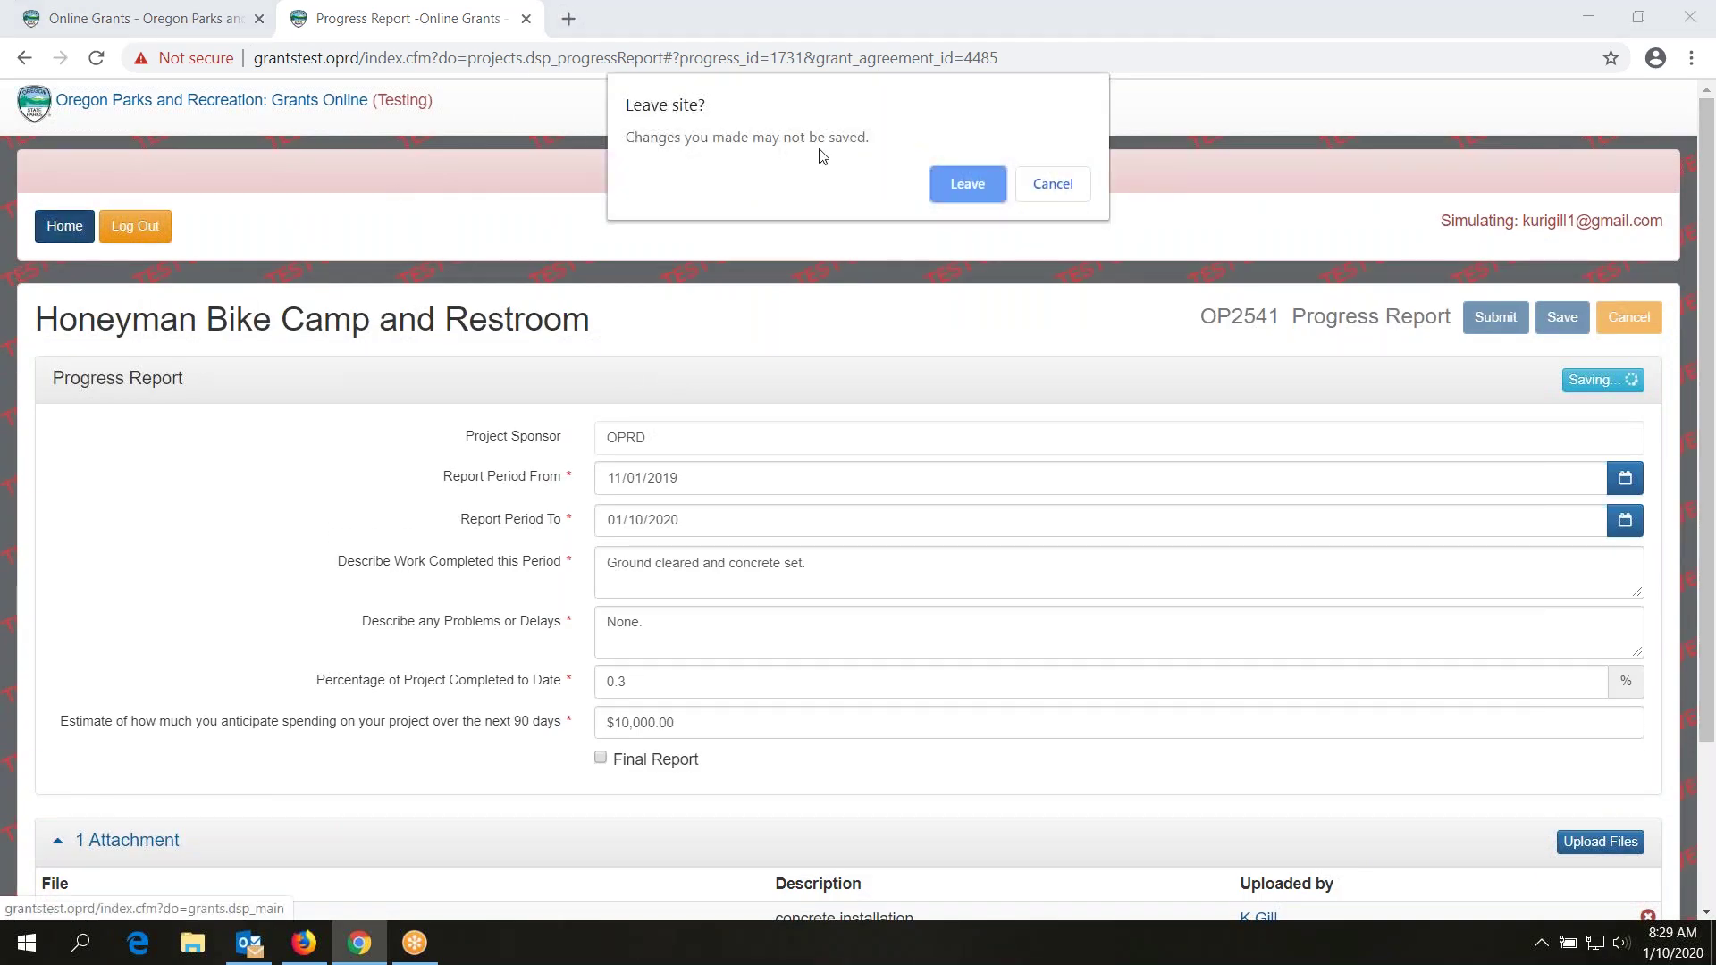
left_click(958, 183)
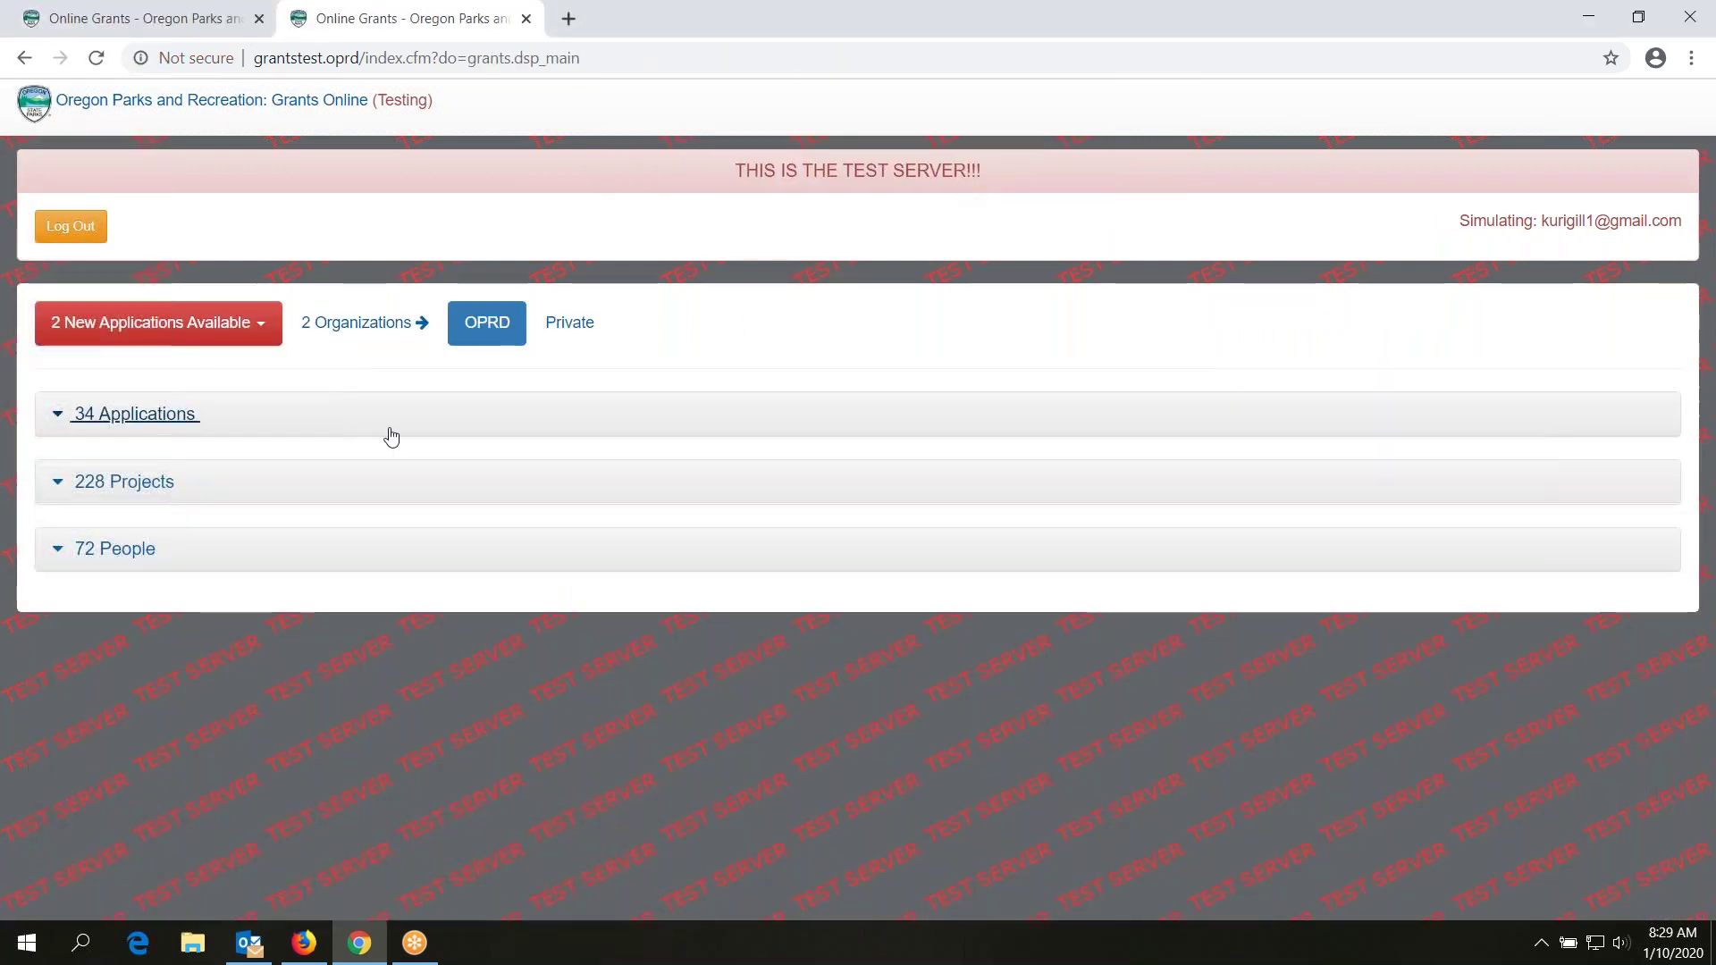
left_click(143, 482)
left_click(253, 556)
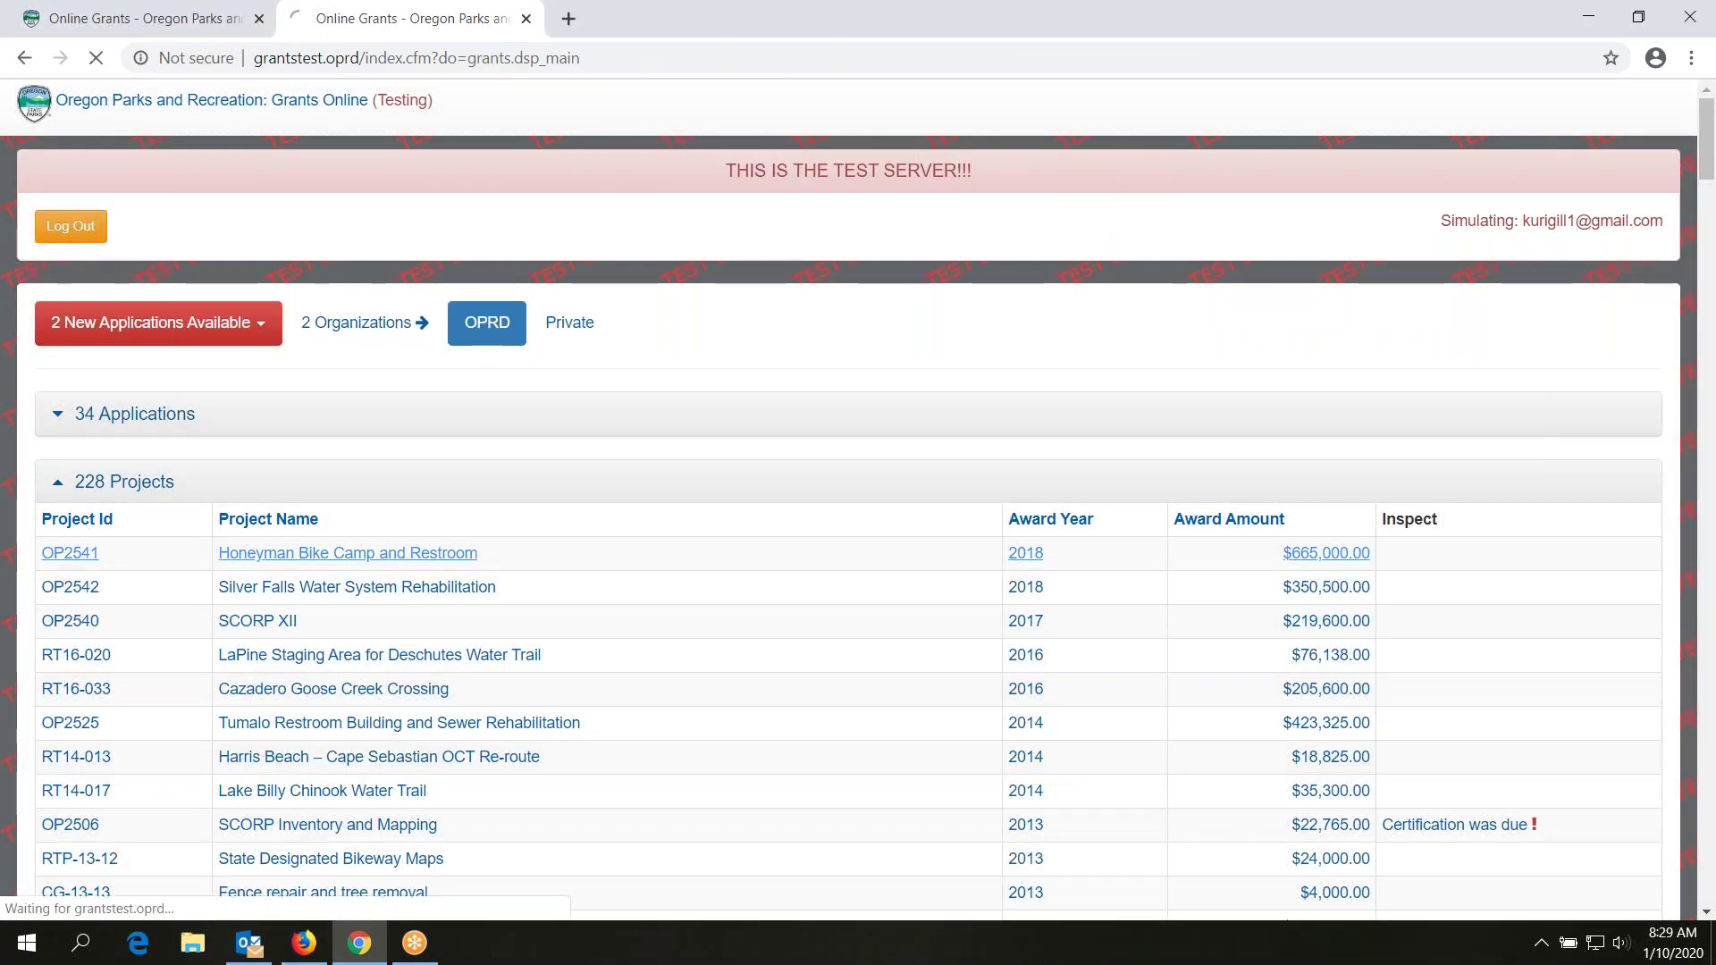
left_click(952, 433)
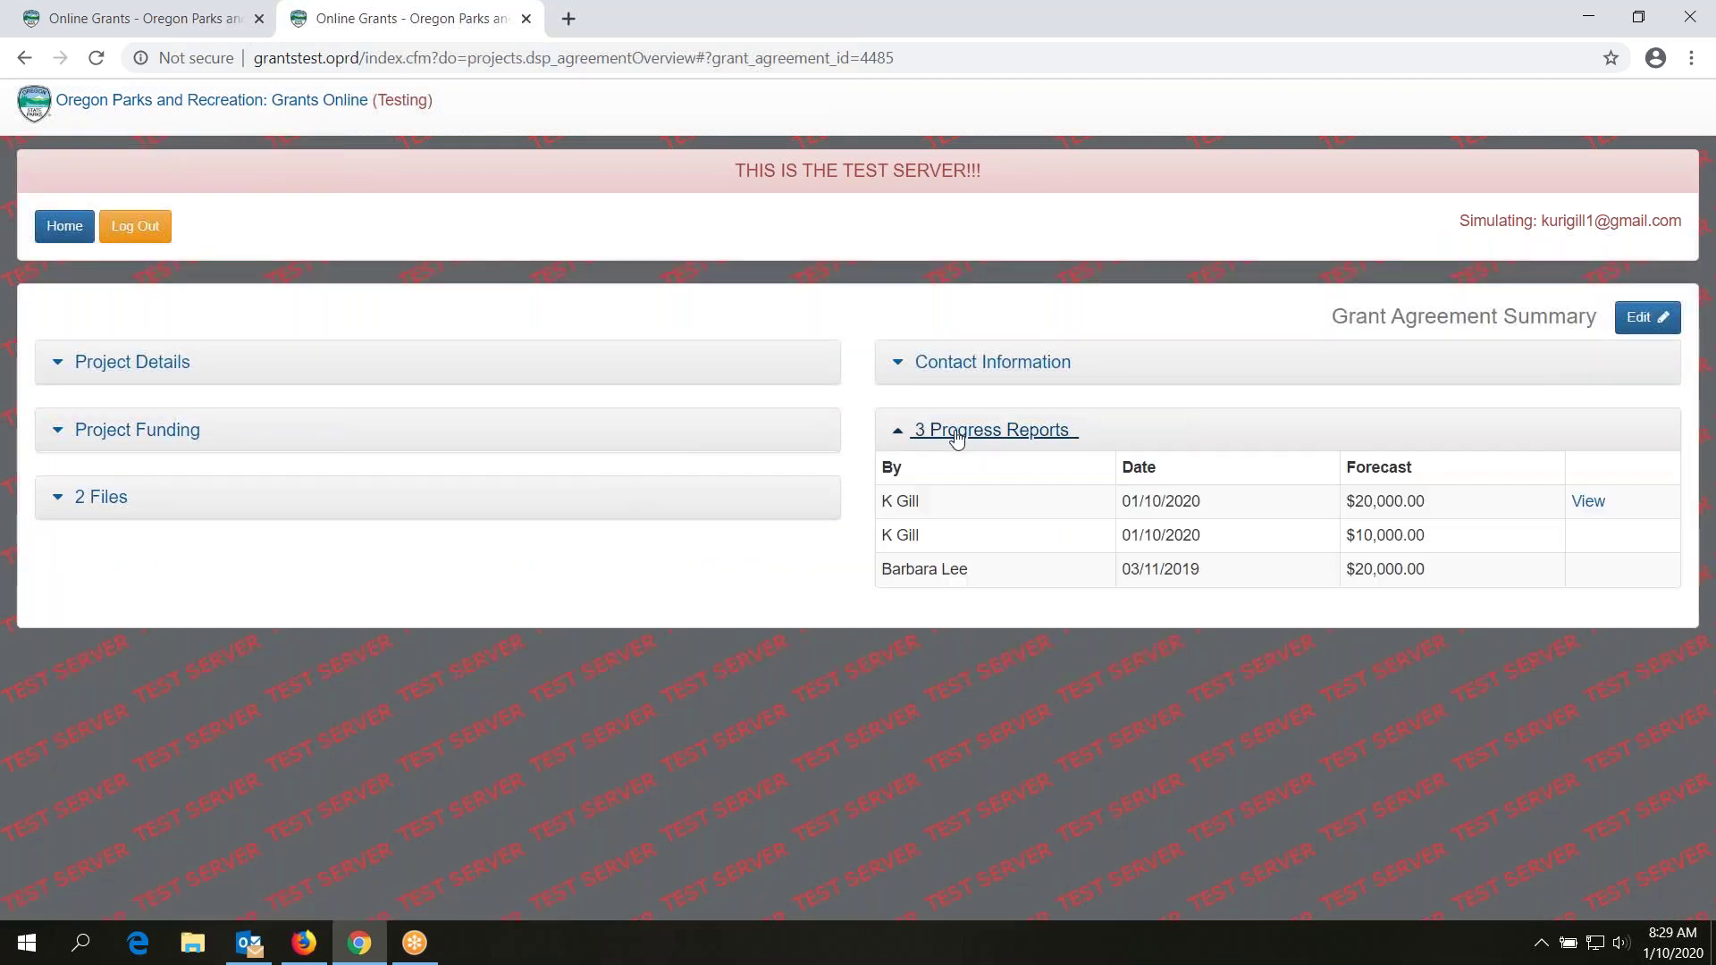
Step: Make the grant agreement summary editable, then open the 01/10/2020 progress report with the $10,000.00 forecast and submit it
left_click(1640, 322)
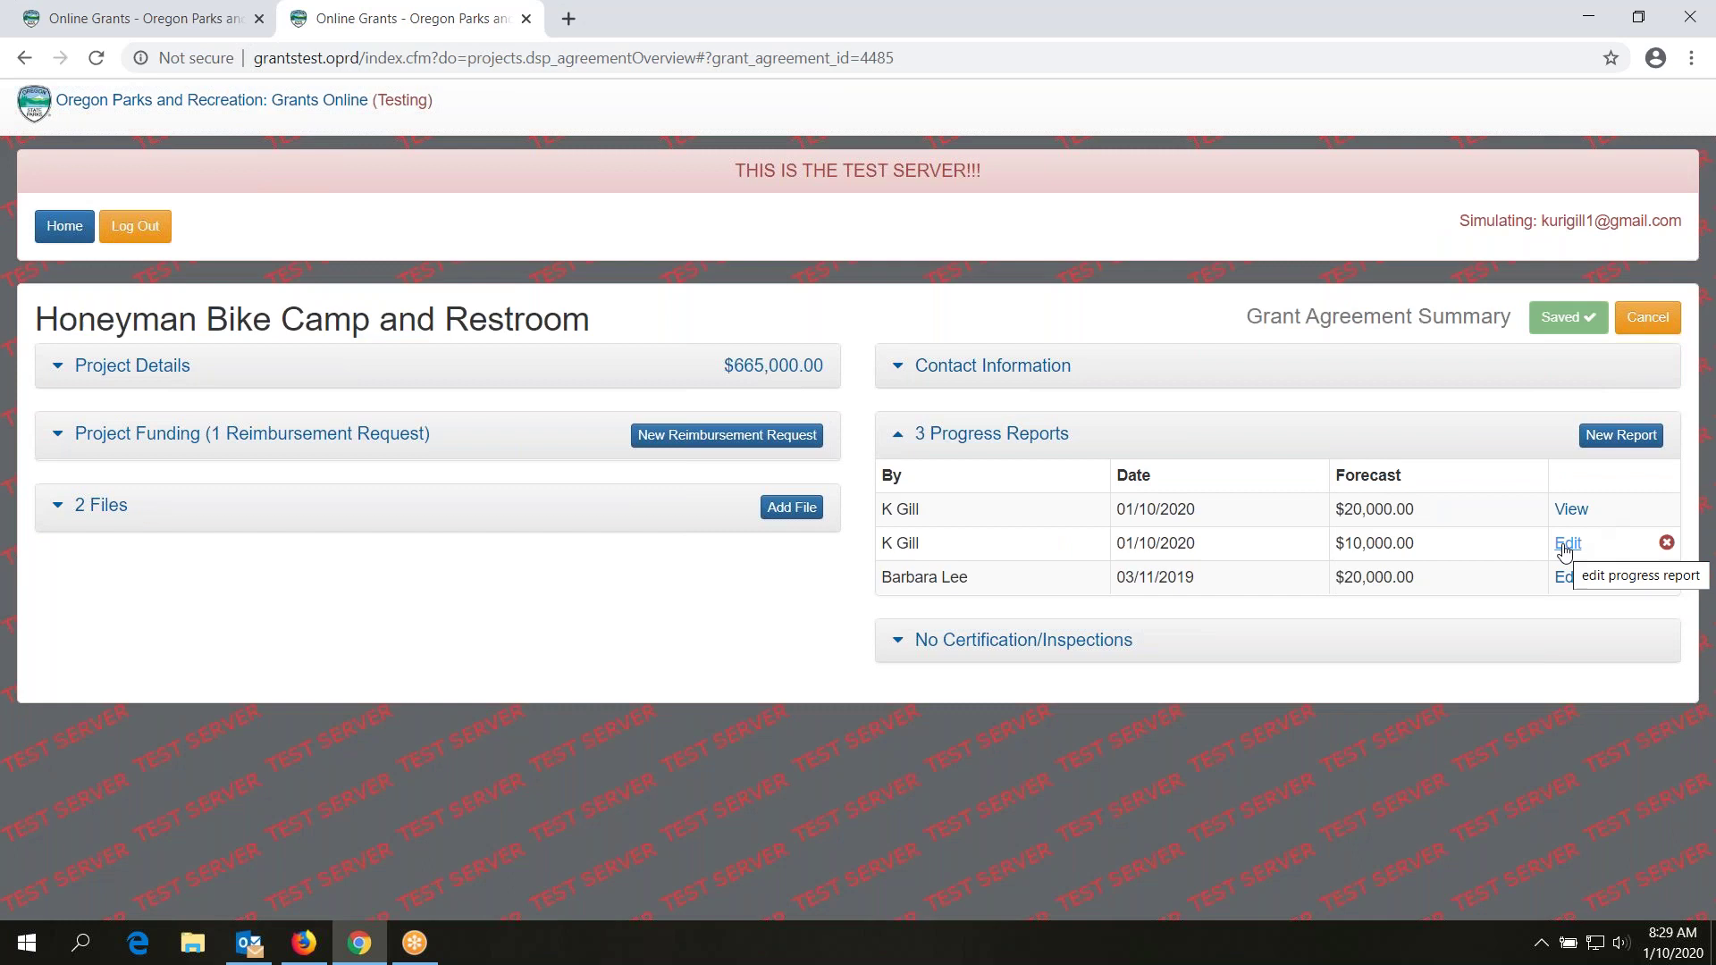
left_click(1567, 544)
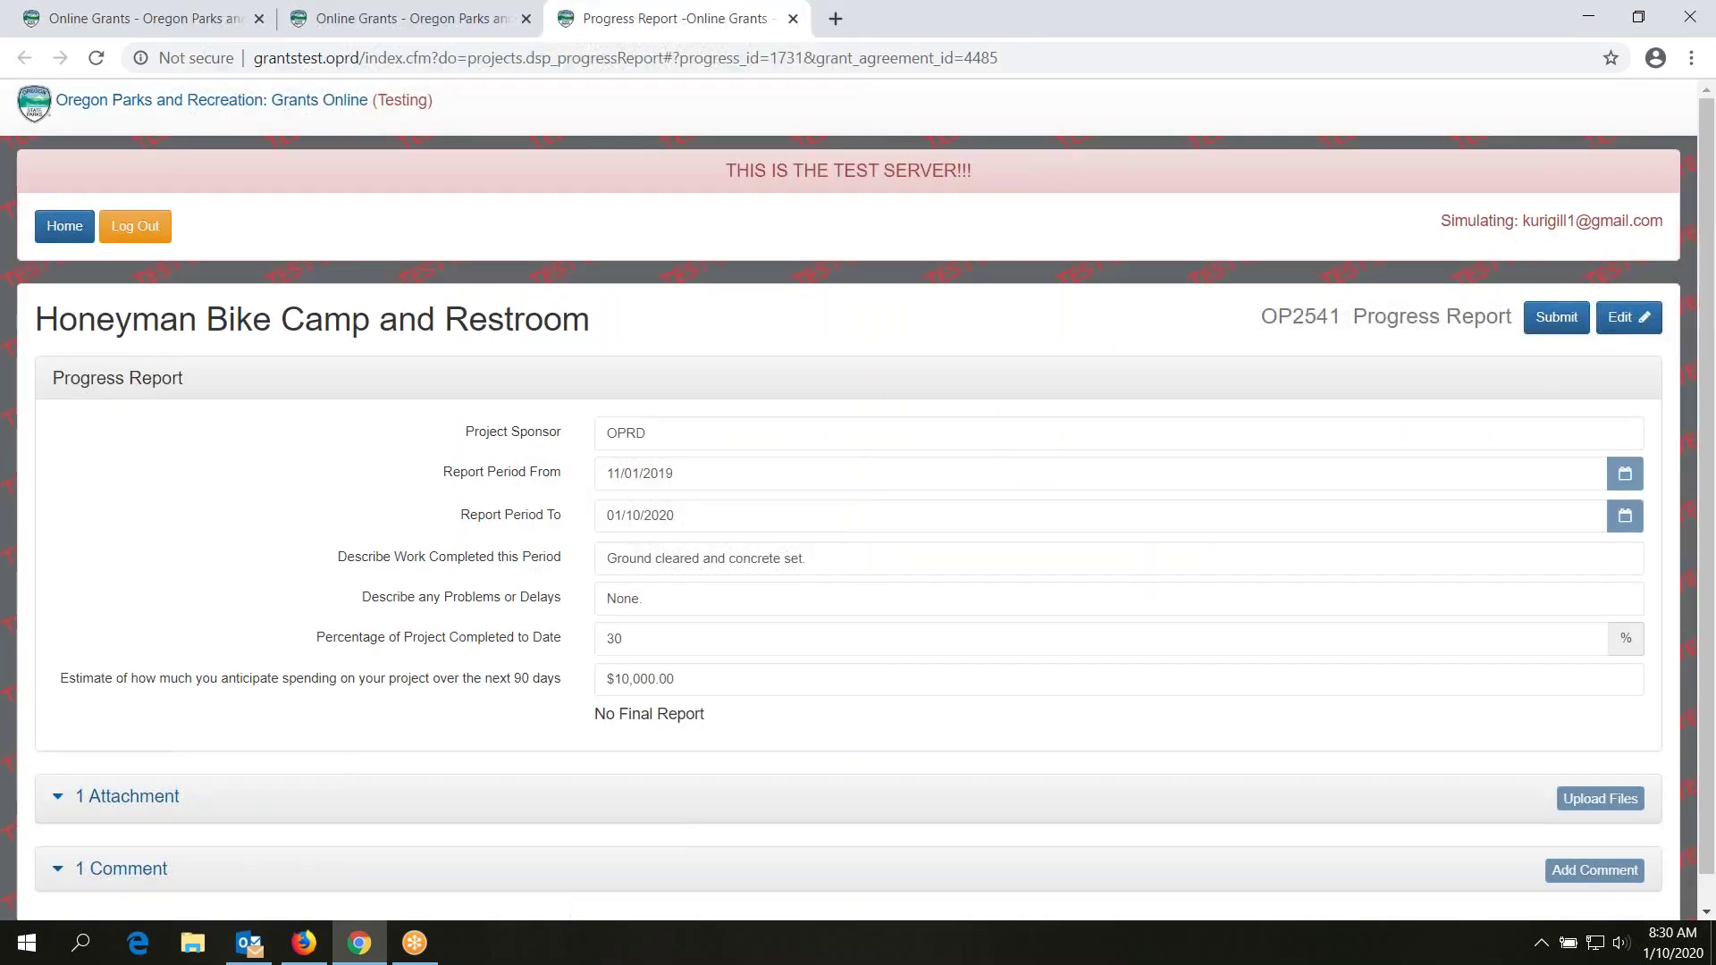
left_click_drag(1707, 340, 1705, 361)
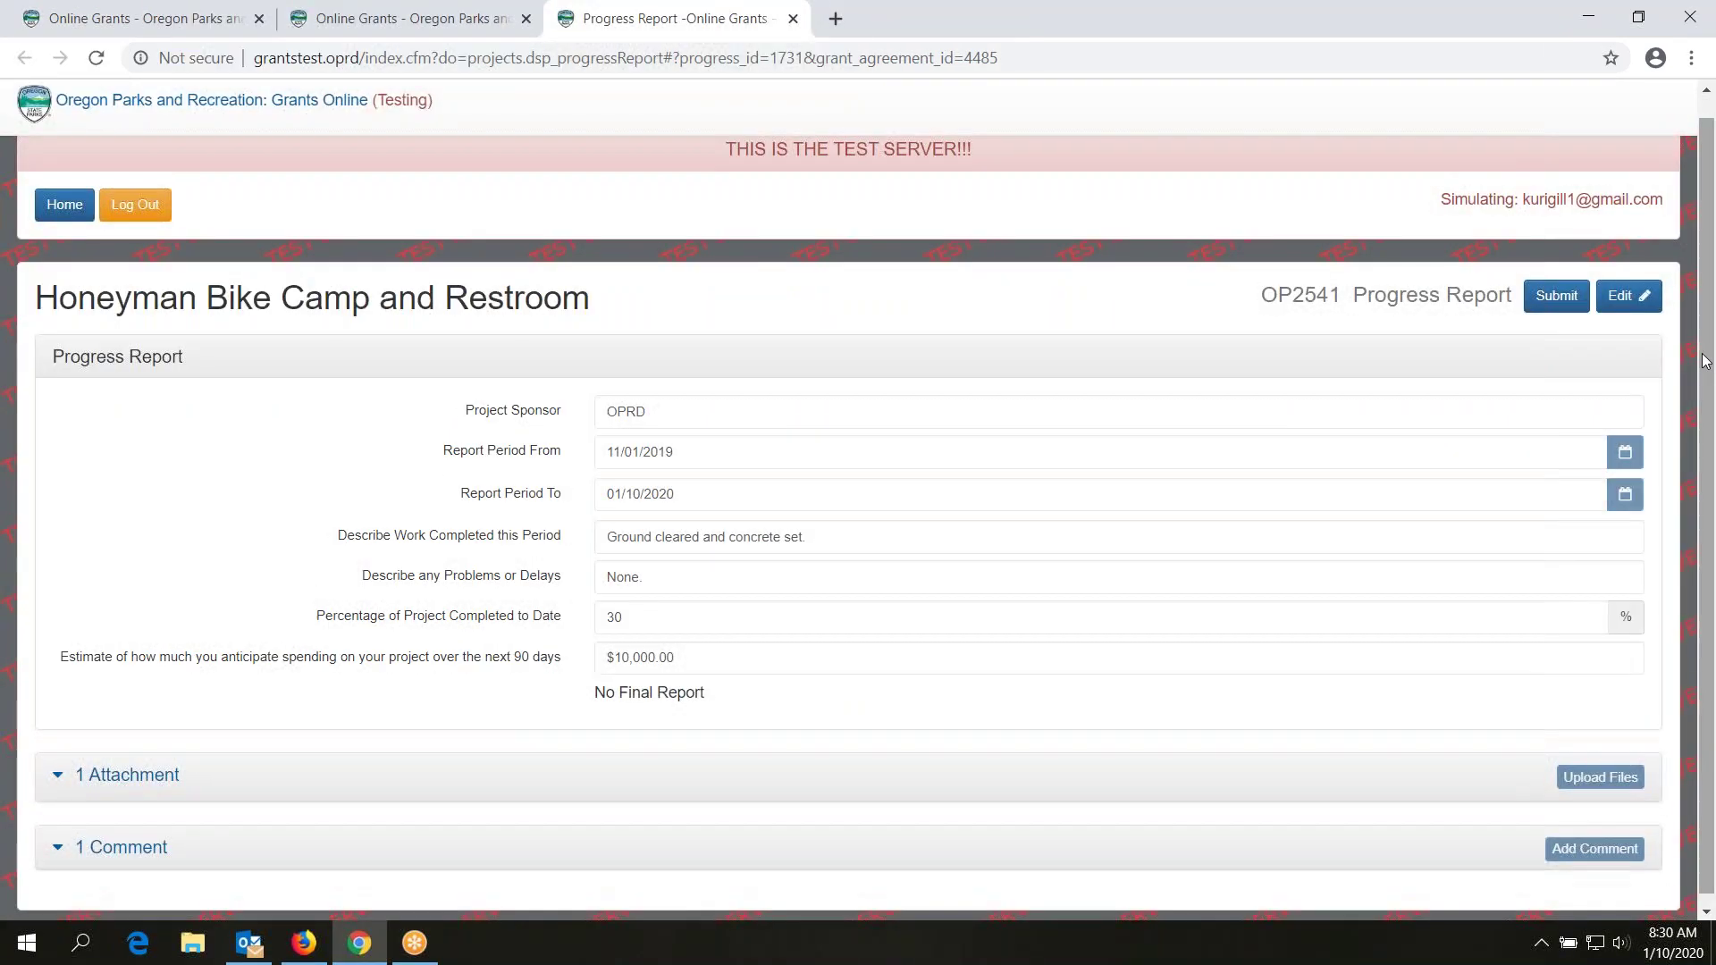
left_click(1552, 300)
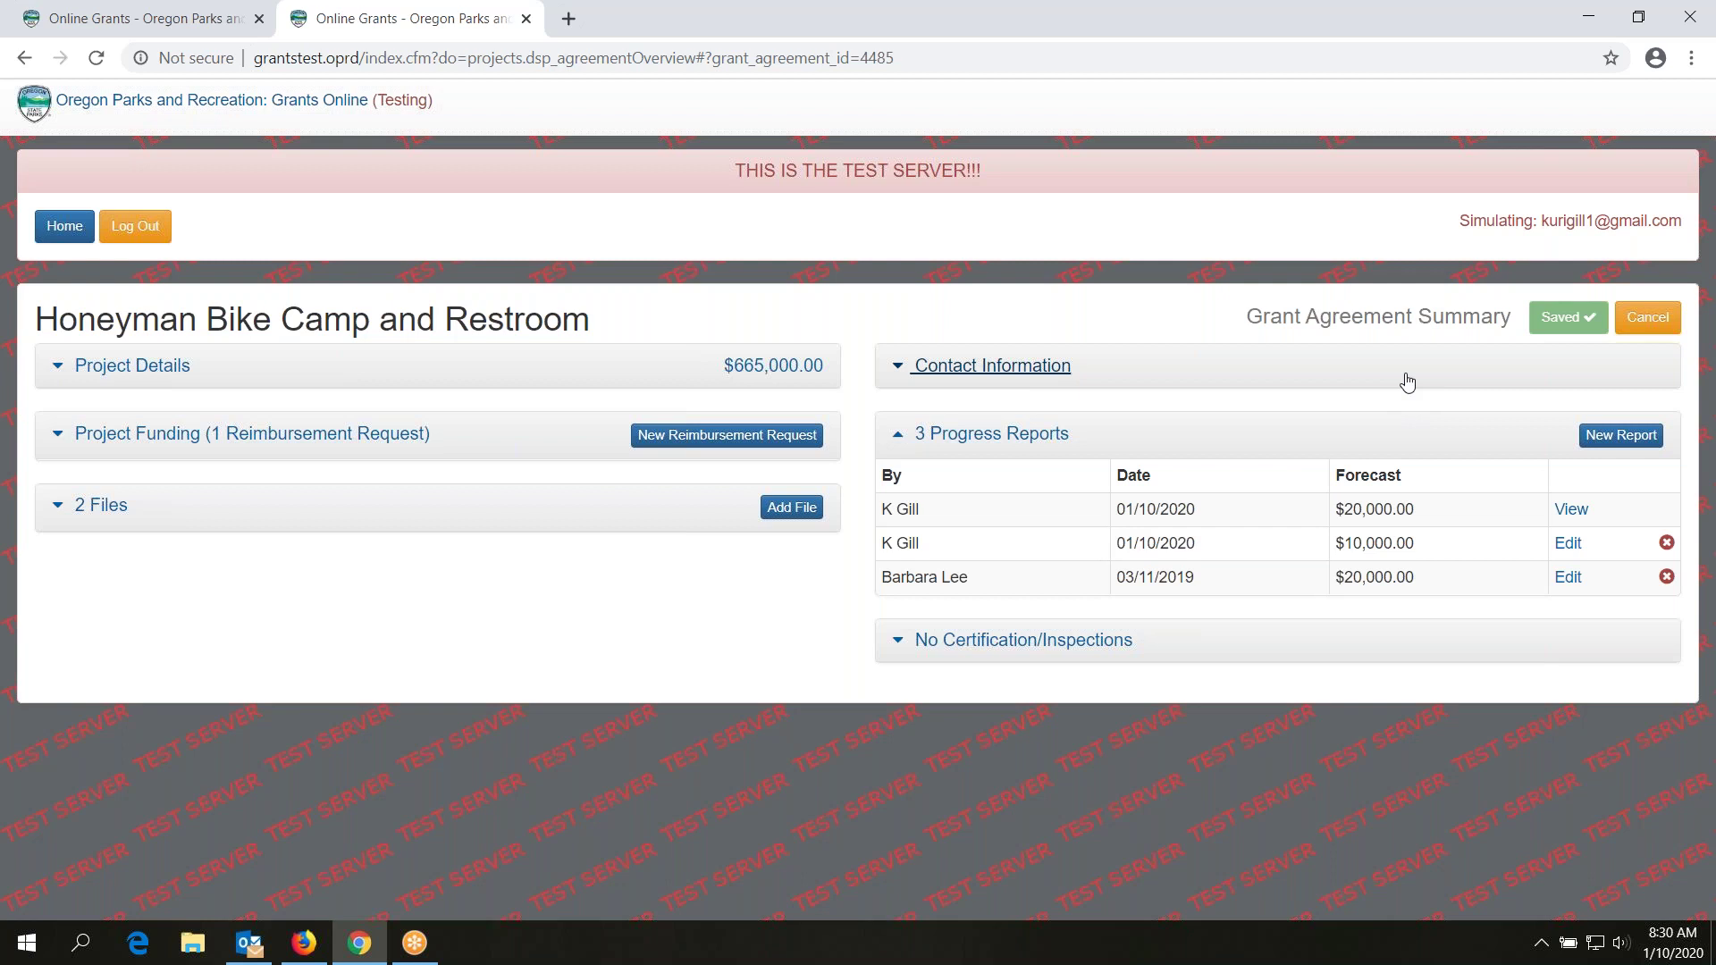
left_click(1060, 437)
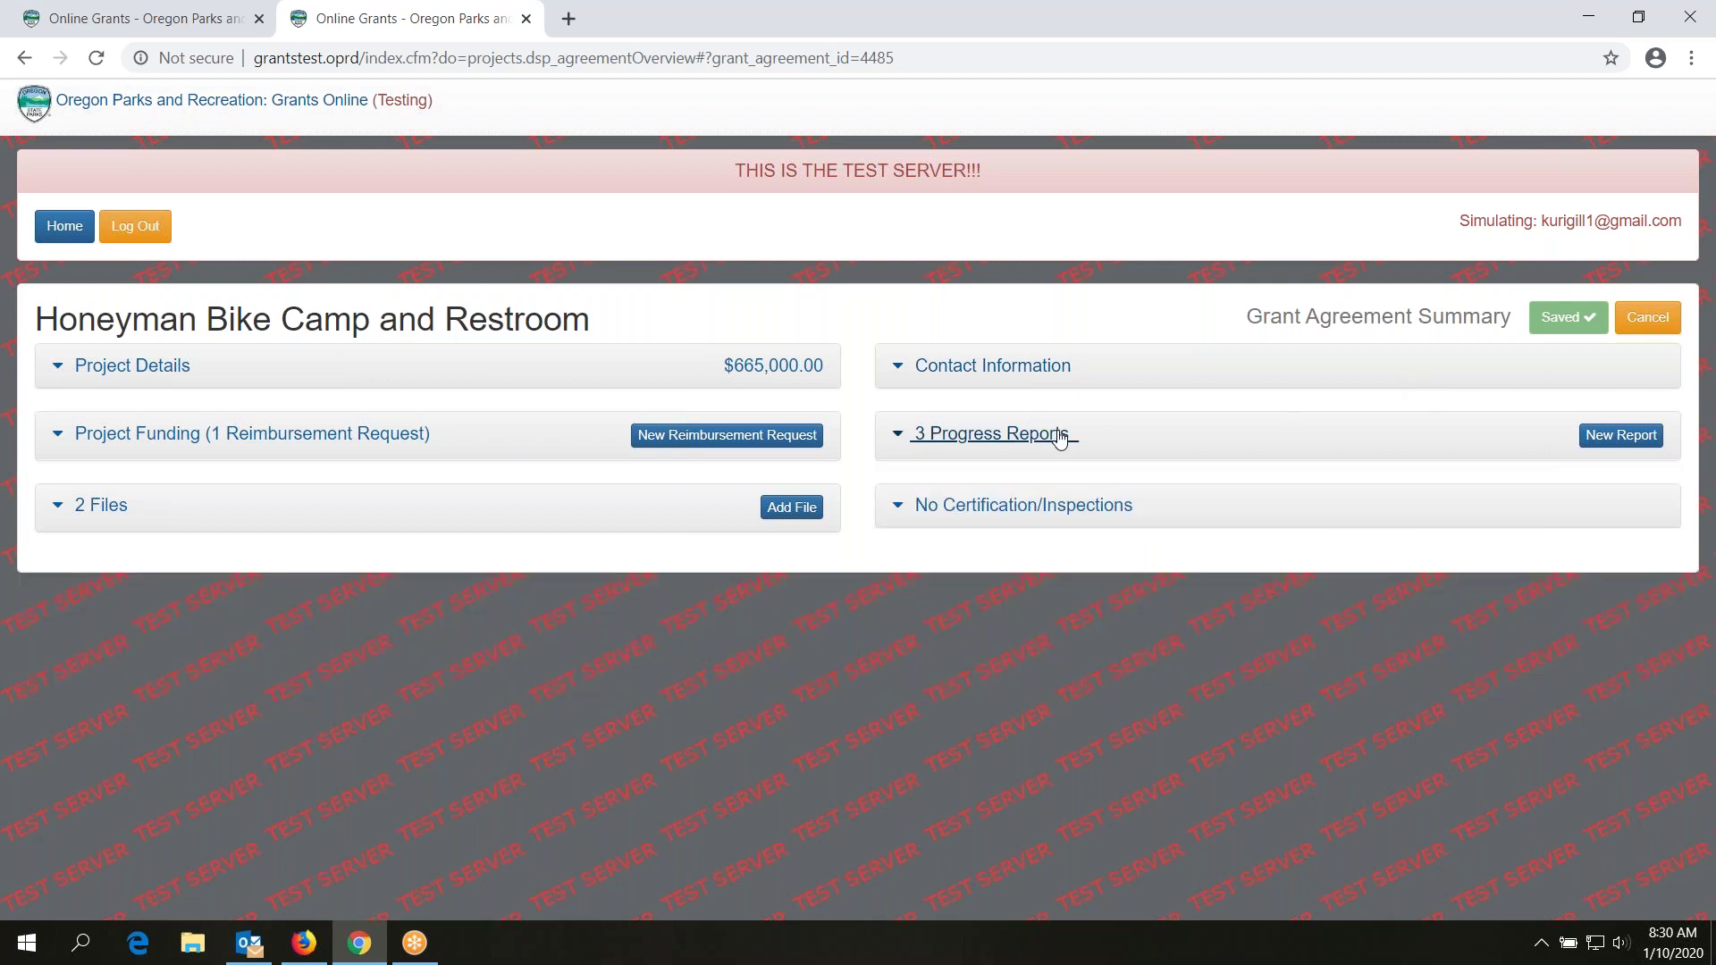